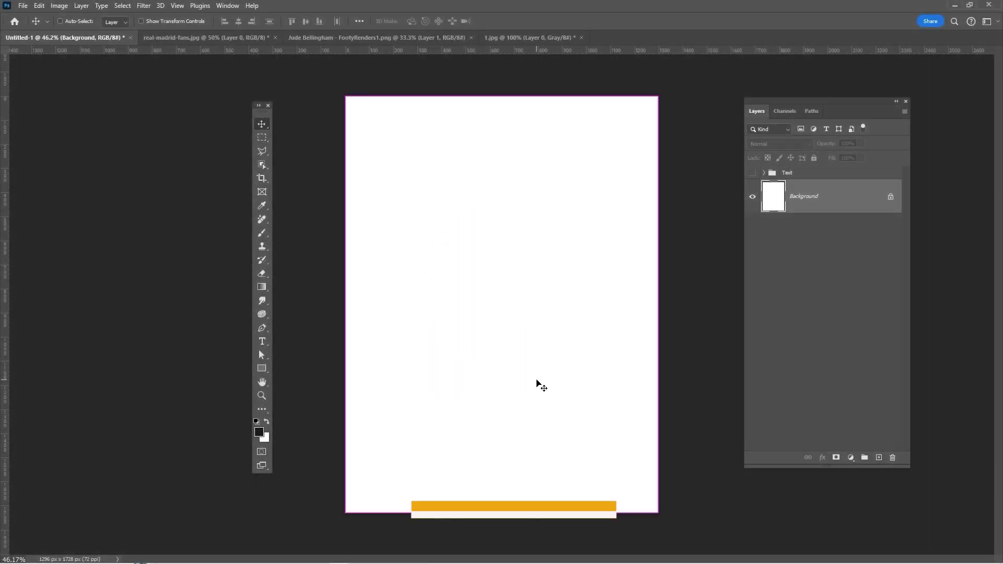
Create a new 1296 x 1728 px document.
key("ctrl+n")
left_click(366, 217)
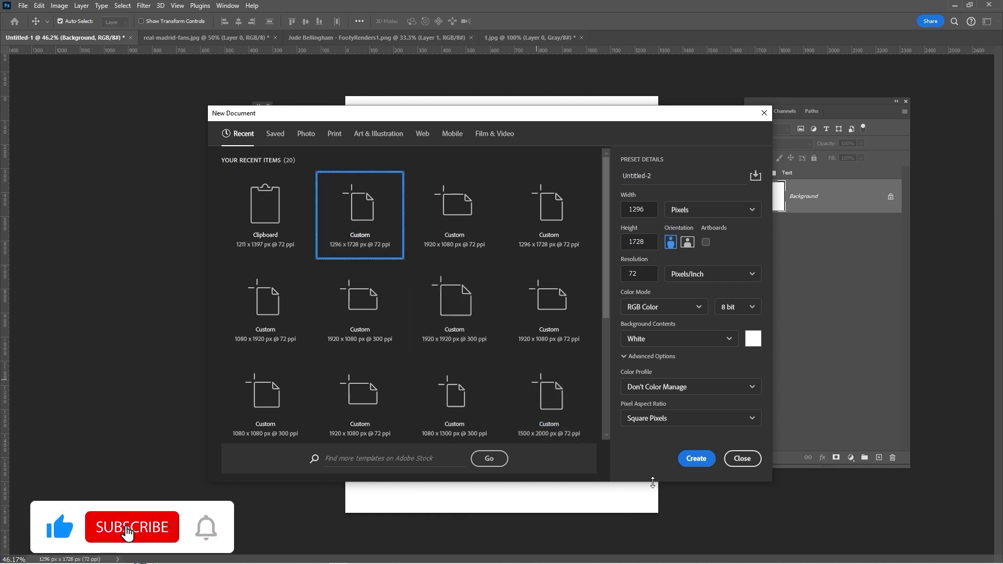
left_click(742, 458)
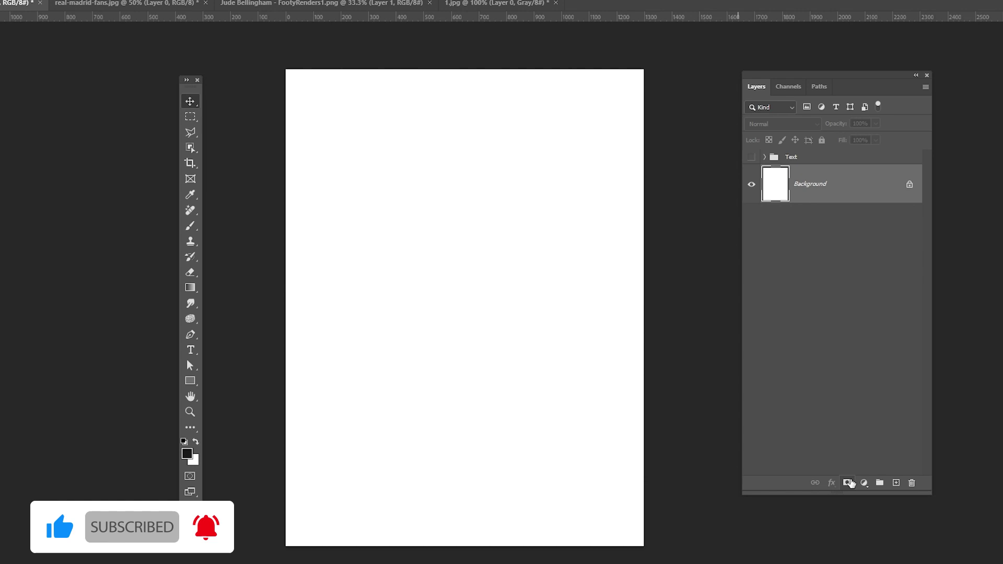
Add a Solid Color fill layer set to grey #B9B9B9.
left_click(864, 483)
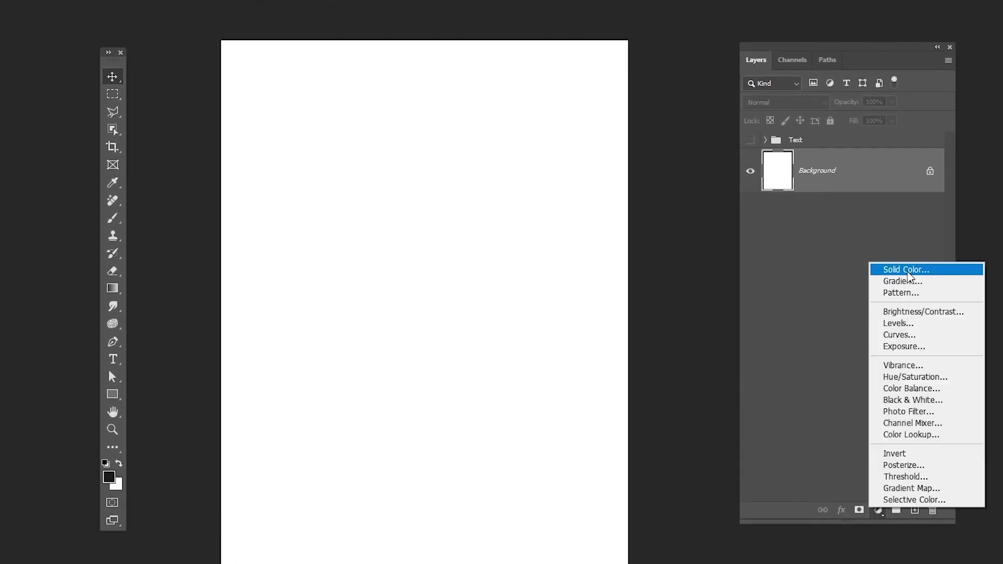
left_click(909, 275)
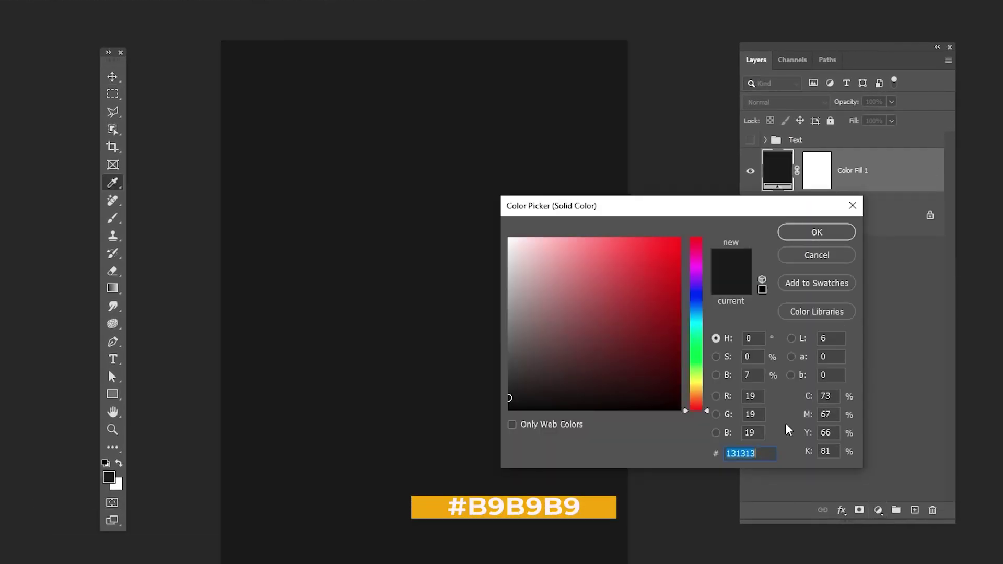
type("b9b9b9")
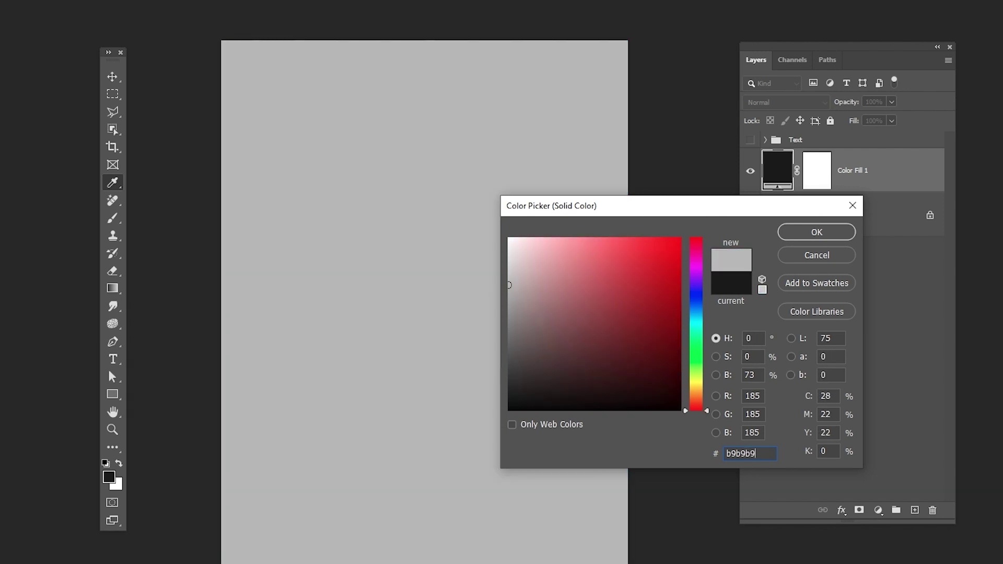
left_click(814, 238)
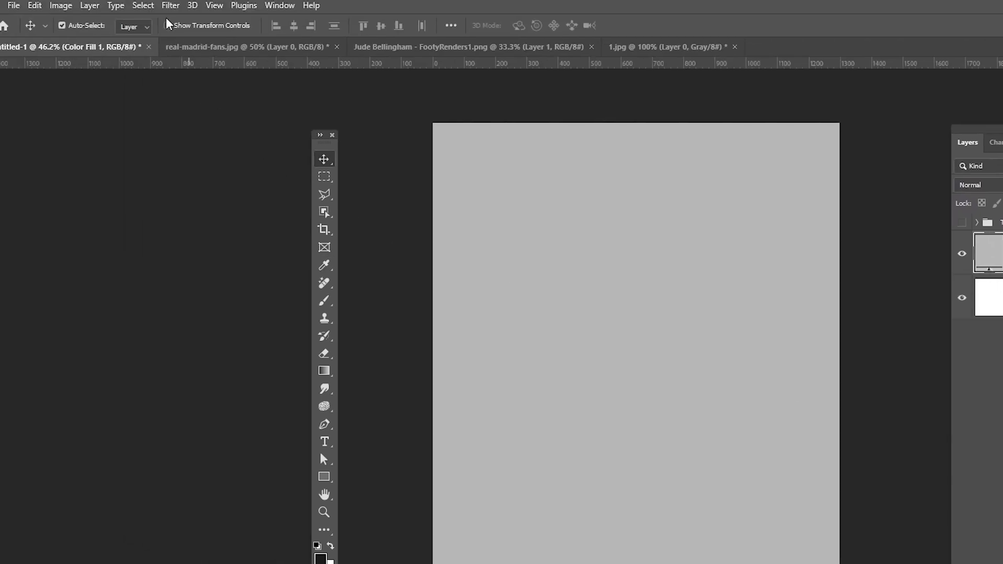
Convert the grey fill to a smart object and apply Film Grain (Grain 2, Highlight 0, Intensity 4).
left_click(170, 5)
left_click(203, 79)
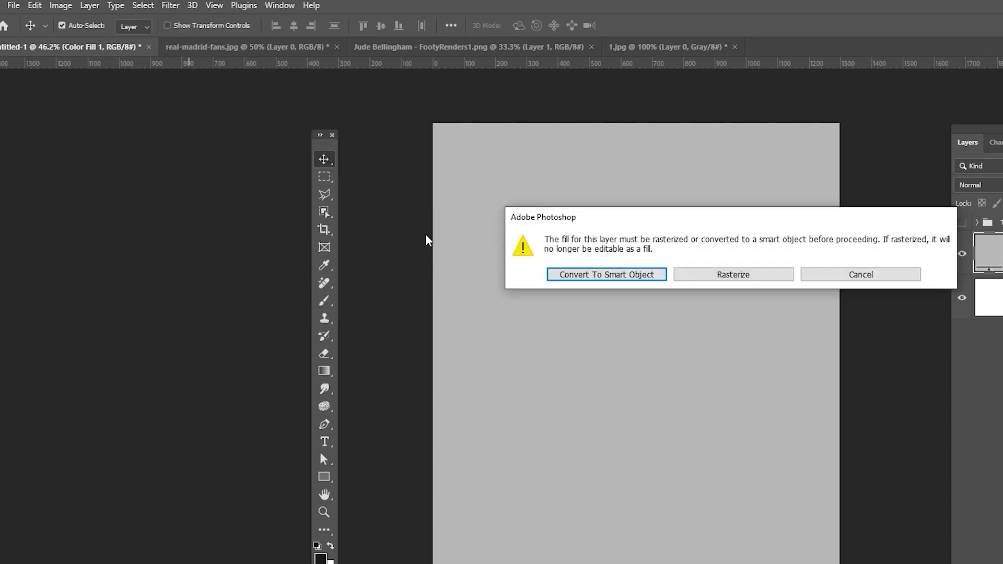
left_click(574, 277)
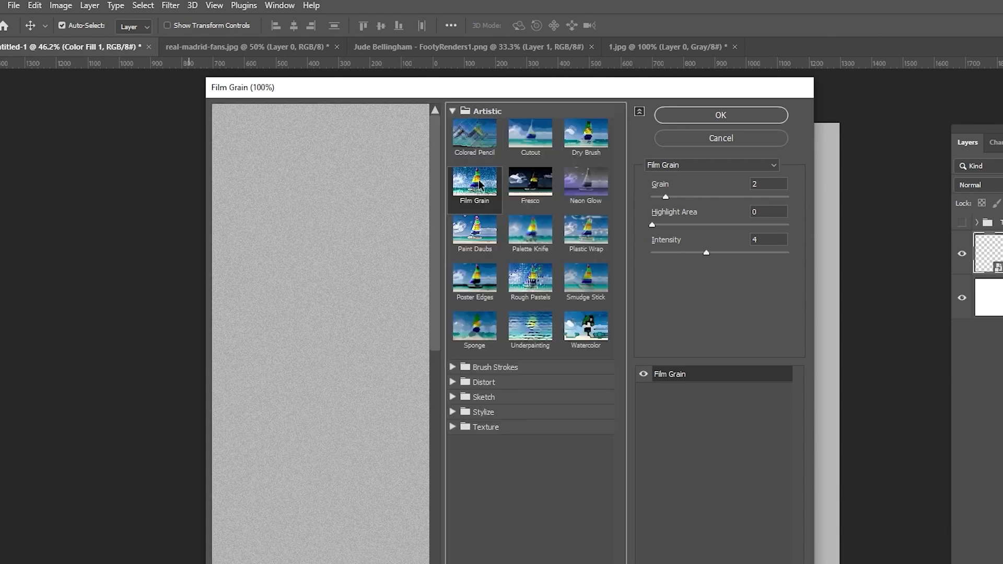
left_click(740, 116)
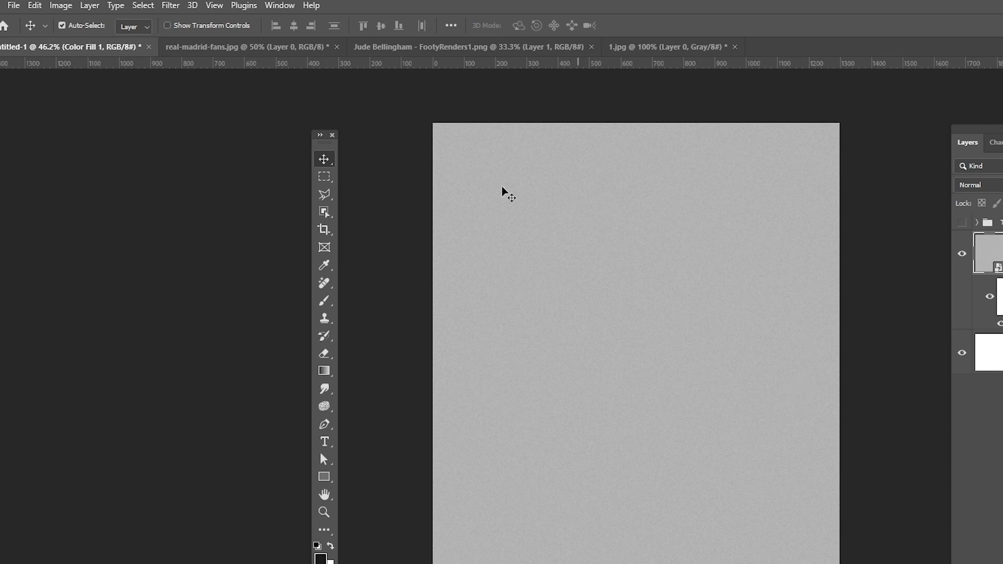
Bring the crowd photo into the poster and scale it over the lower half.
left_click(313, 46)
left_click_drag(632, 319, 141, 57)
left_click(107, 44)
left_click_drag(650, 468, 651, 468)
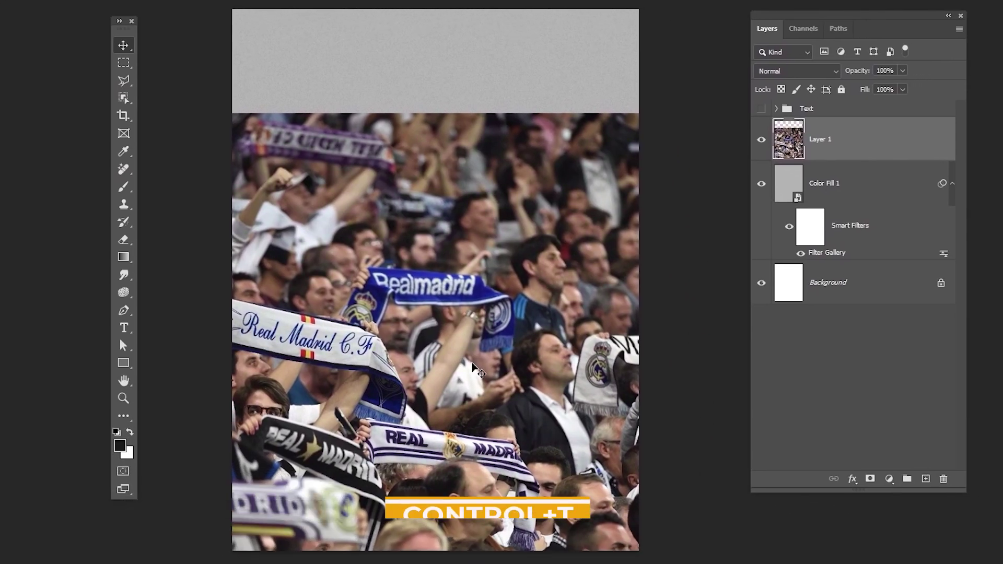
key("ctrl+t")
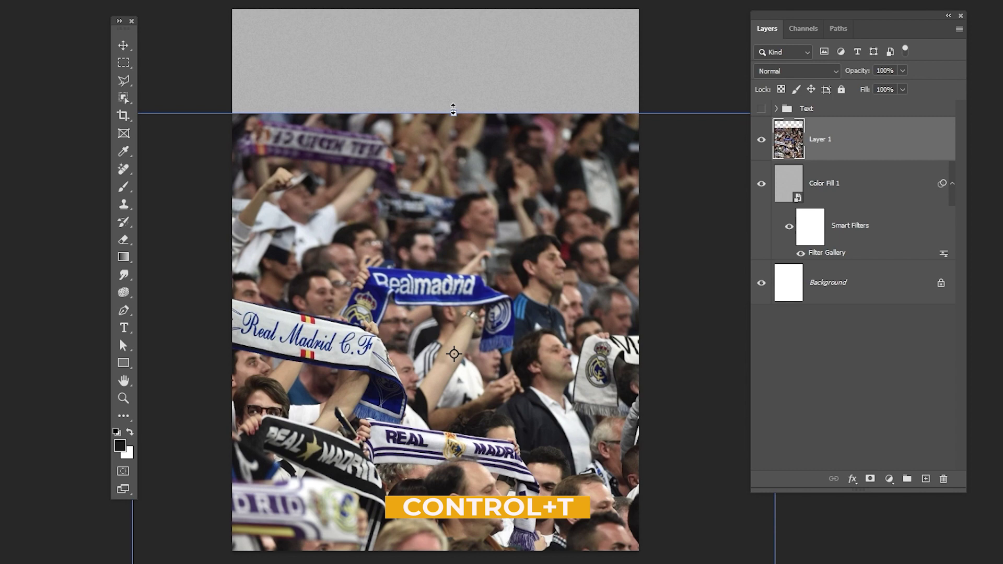
left_click_drag(453, 113, 455, 177)
left_click_drag(493, 277, 484, 372)
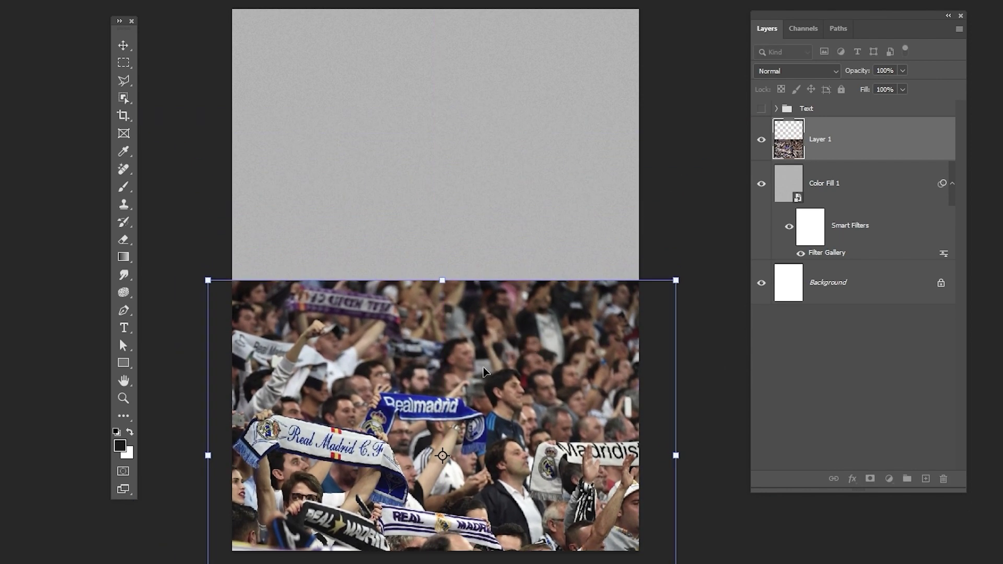
key("Return")
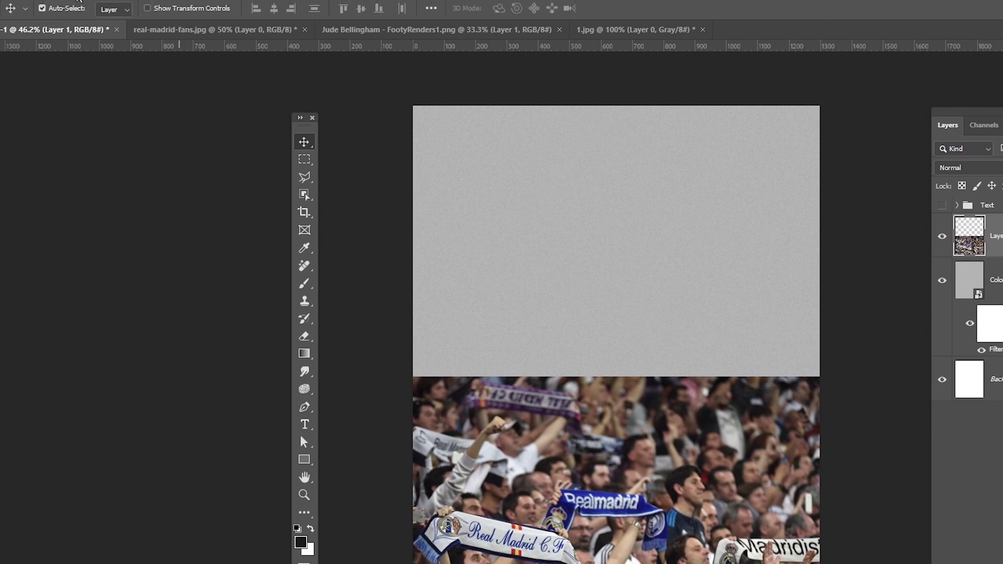
Desaturate the crowd photo and lower its layer opacity to 12%.
left_click(77, 7)
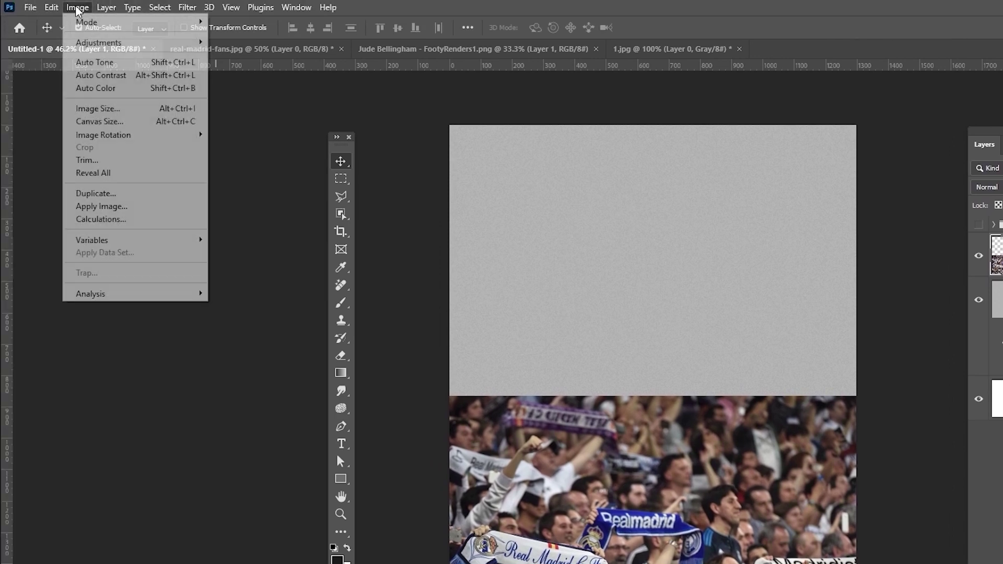
mouse_move(98, 42)
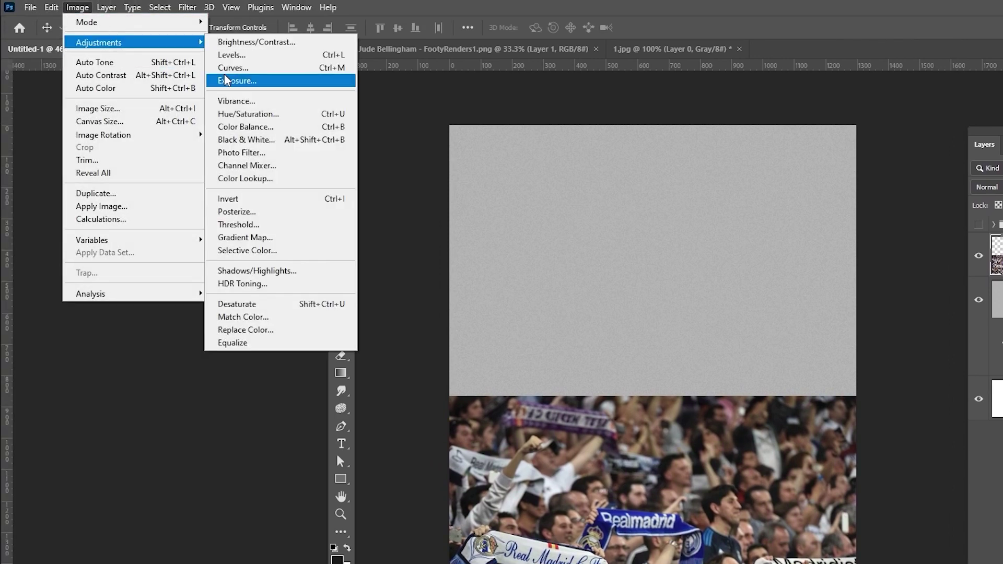
left_click(279, 305)
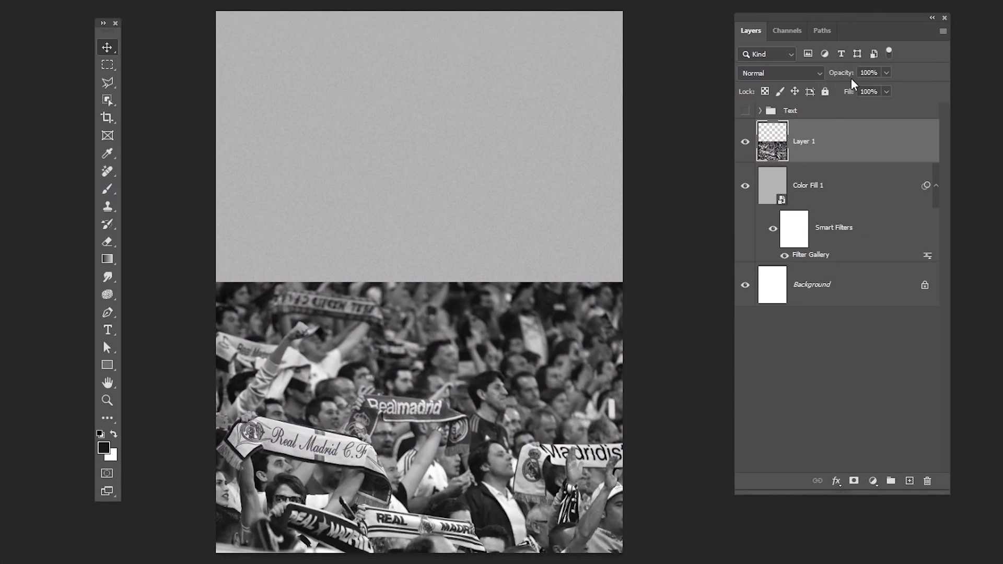
left_click(887, 73)
left_click_drag(860, 93, 835, 97)
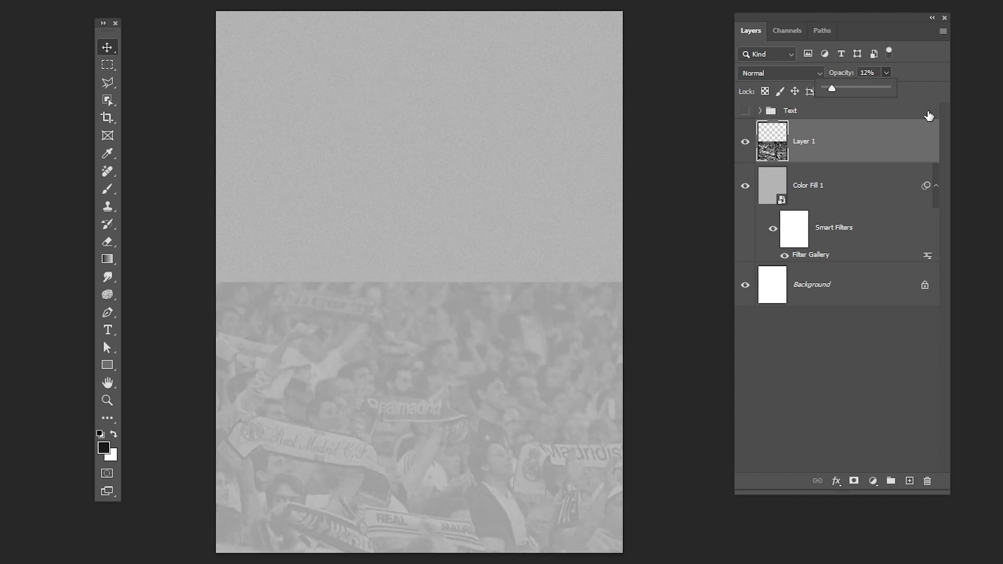
key("ctrl+t")
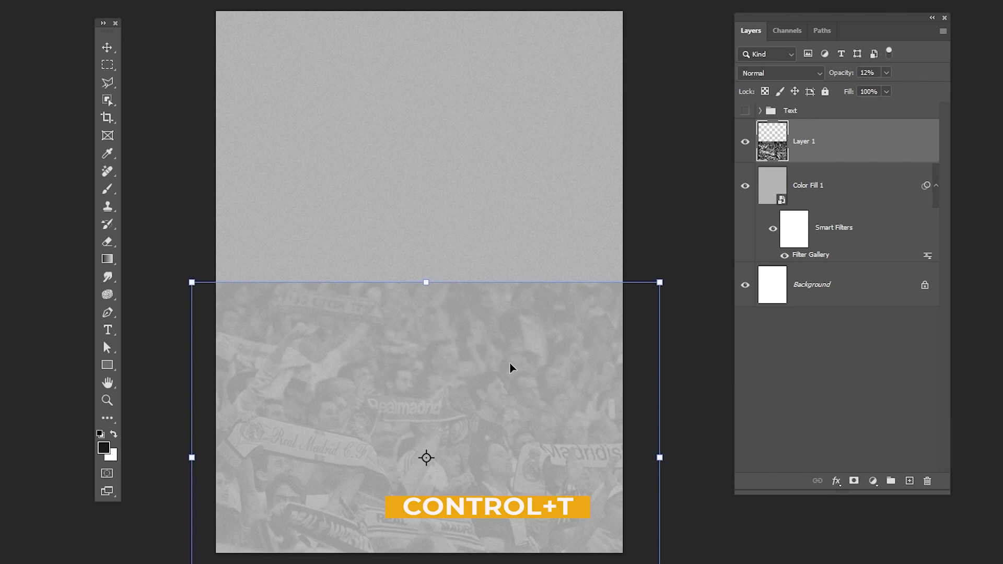
Pinch the crowd photo's top corners in perspective, widen its base and shift it slightly lower.
right_click(495, 374)
left_click(522, 155)
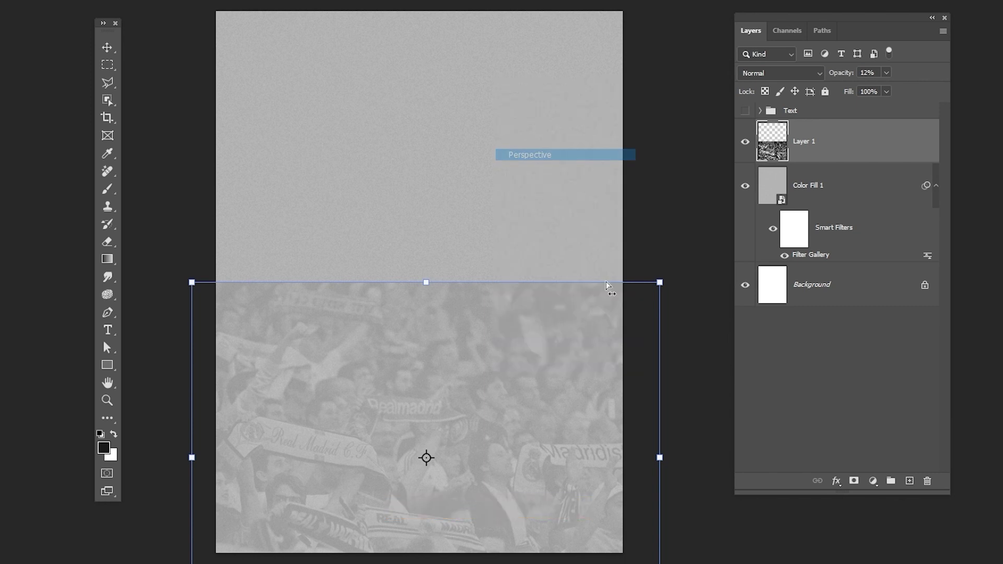
left_click_drag(659, 283, 591, 353)
right_click(495, 374)
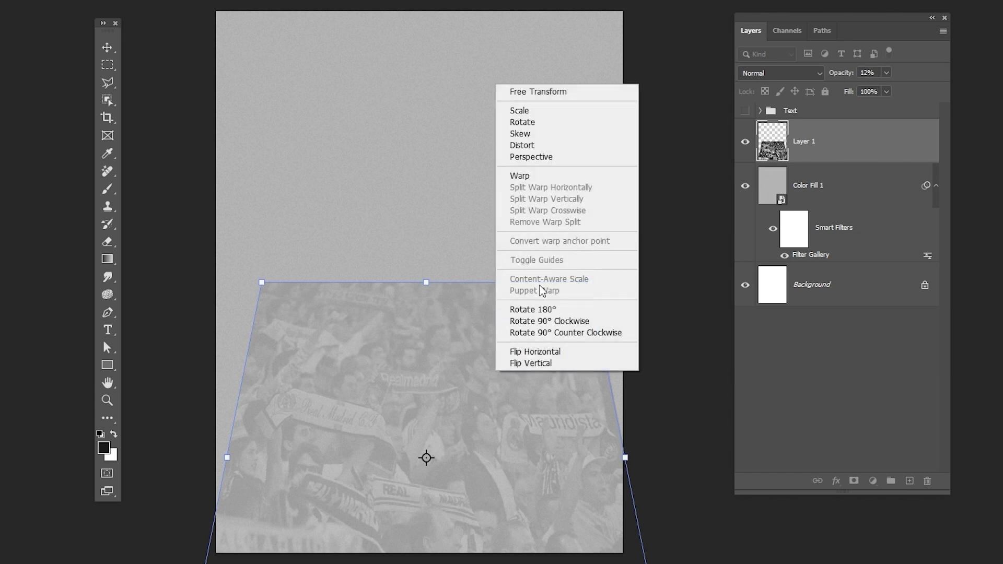
left_click(520, 110)
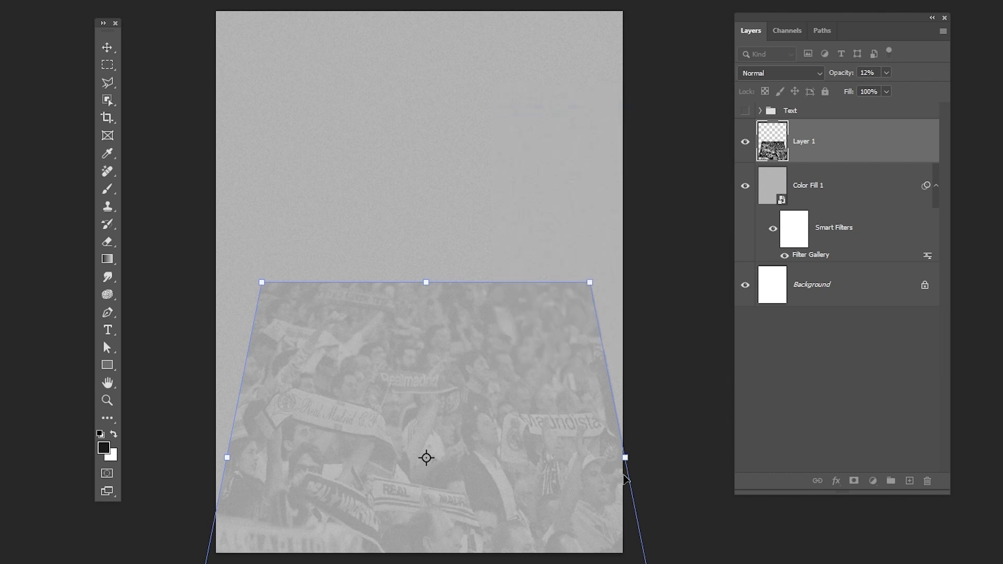
left_click_drag(626, 459, 666, 458)
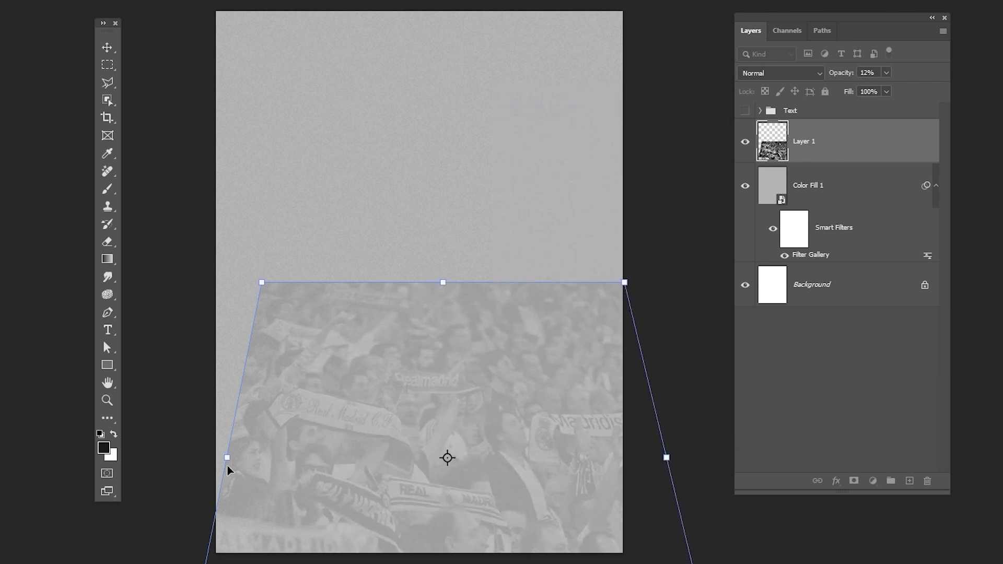
left_click_drag(227, 460, 172, 458)
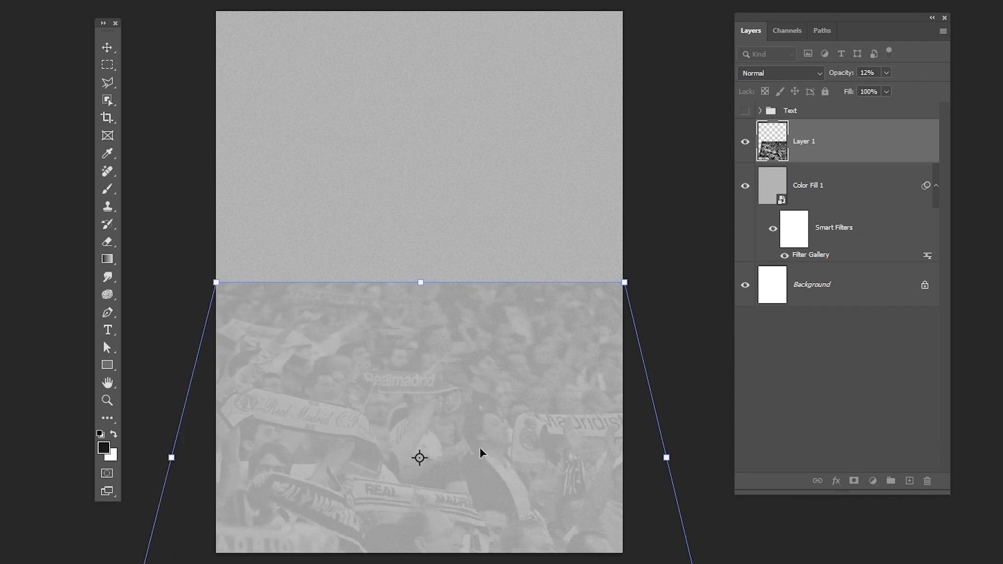
left_click_drag(480, 452, 480, 487)
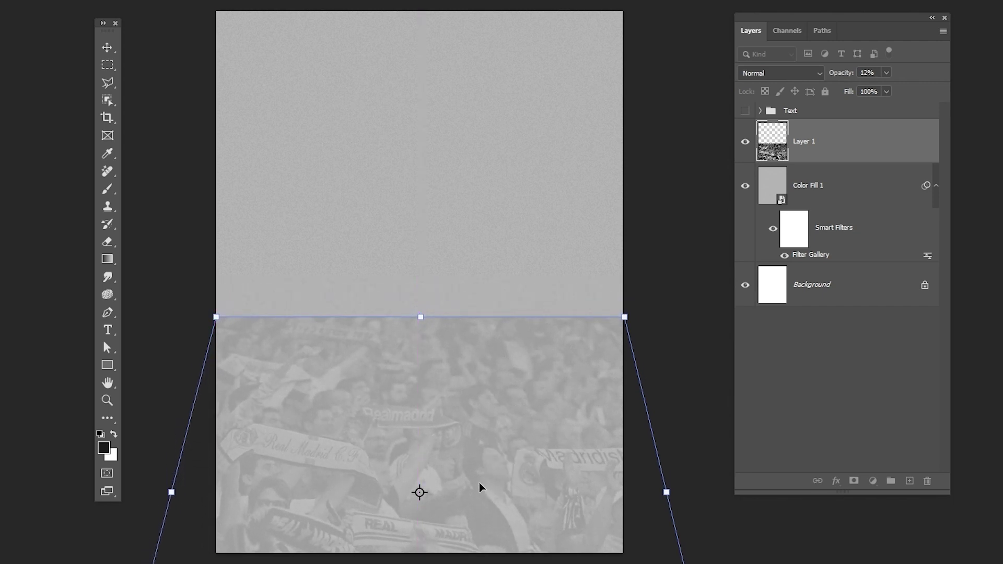
key("Return")
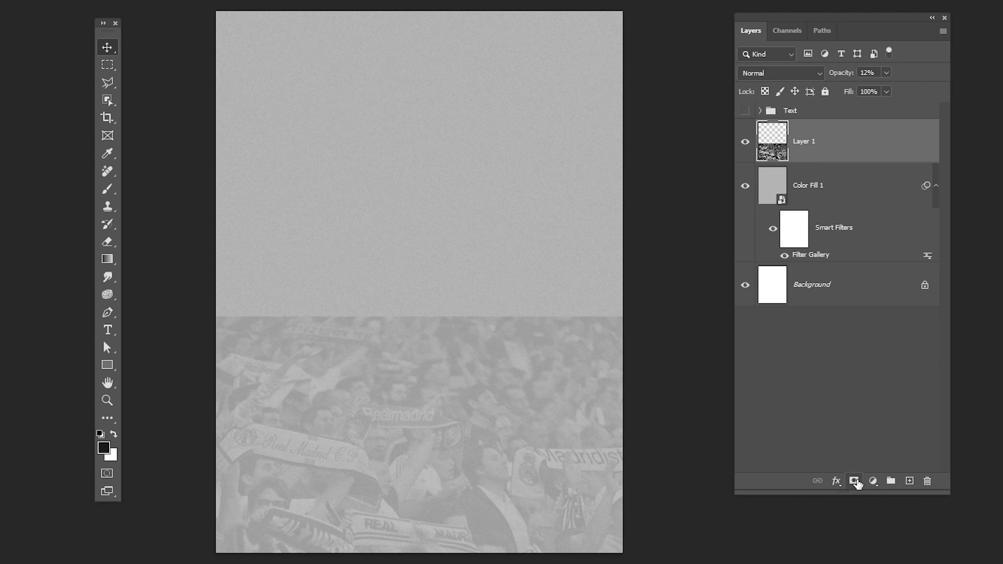
Mask Layer 1 and paint black with a large soft round brush to fade its top edge.
left_click(855, 481)
key("b")
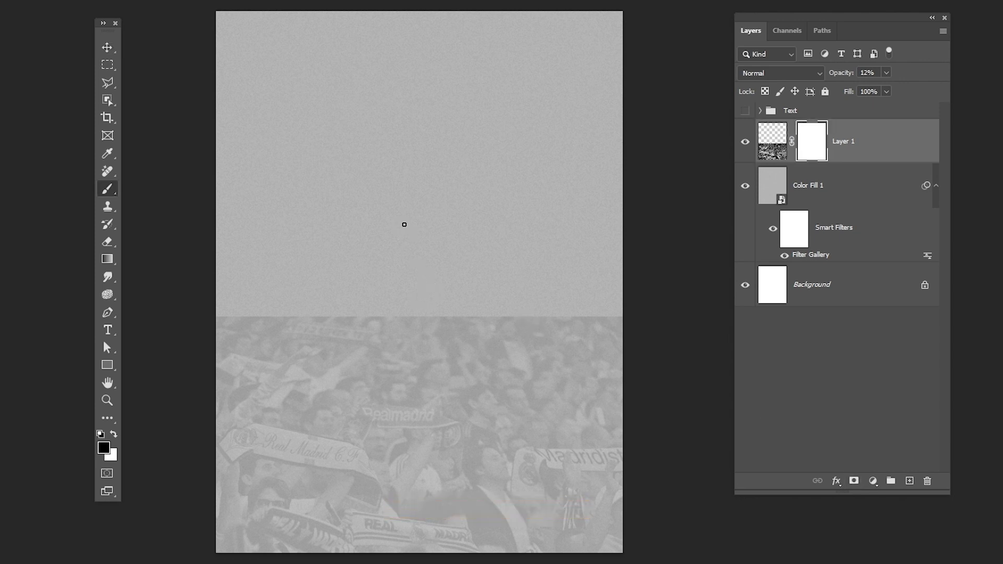
right_click(406, 235)
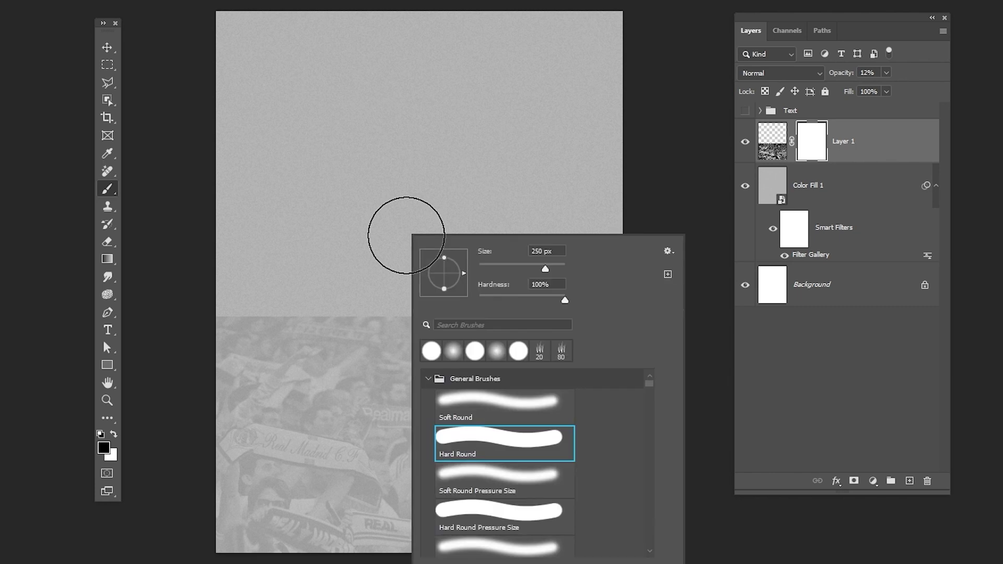
left_click(482, 399)
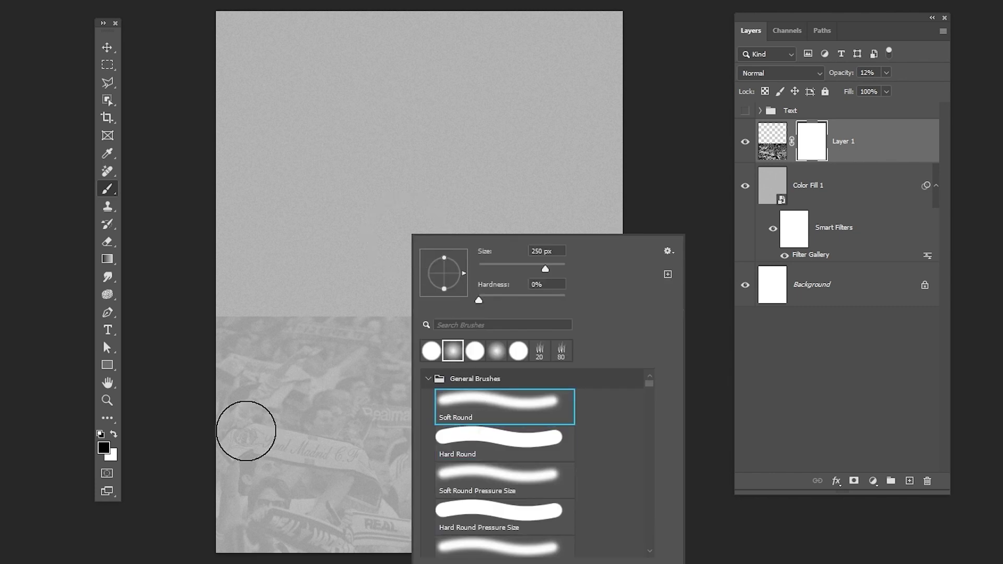
left_click(104, 448)
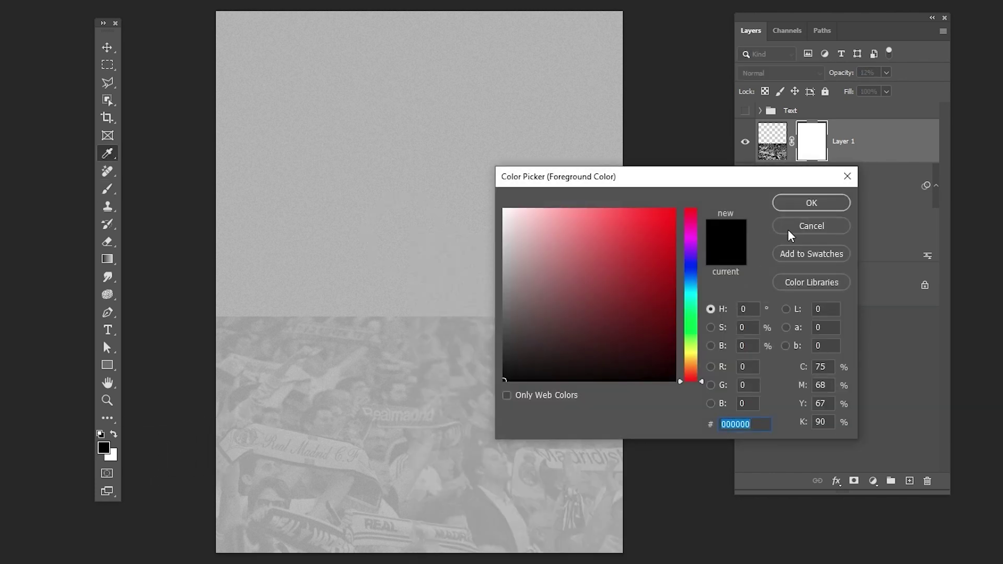
left_click(824, 204)
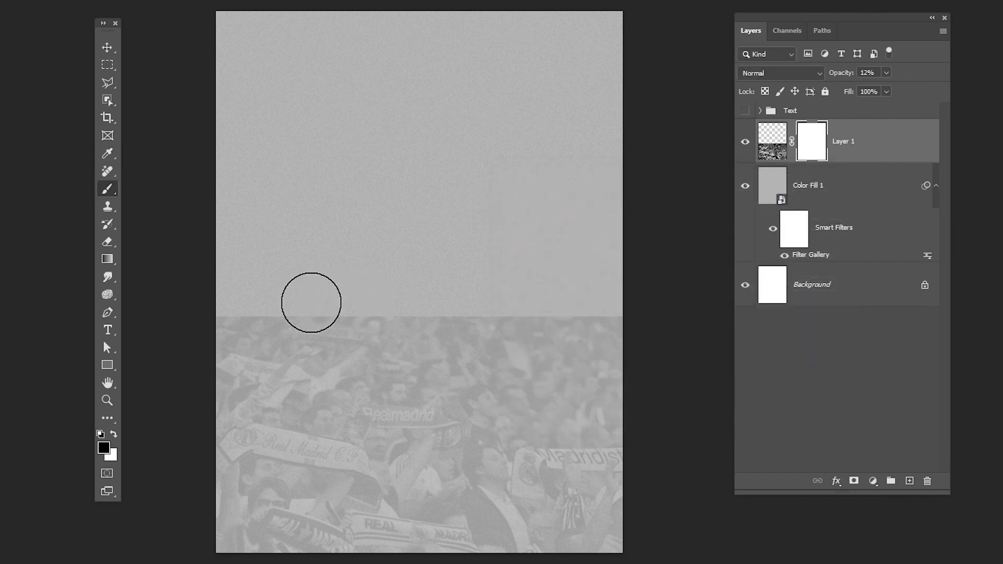
key("bracketright")
key("bracketright")
key("bracketright")
key("bracketright")
key("bracketright")
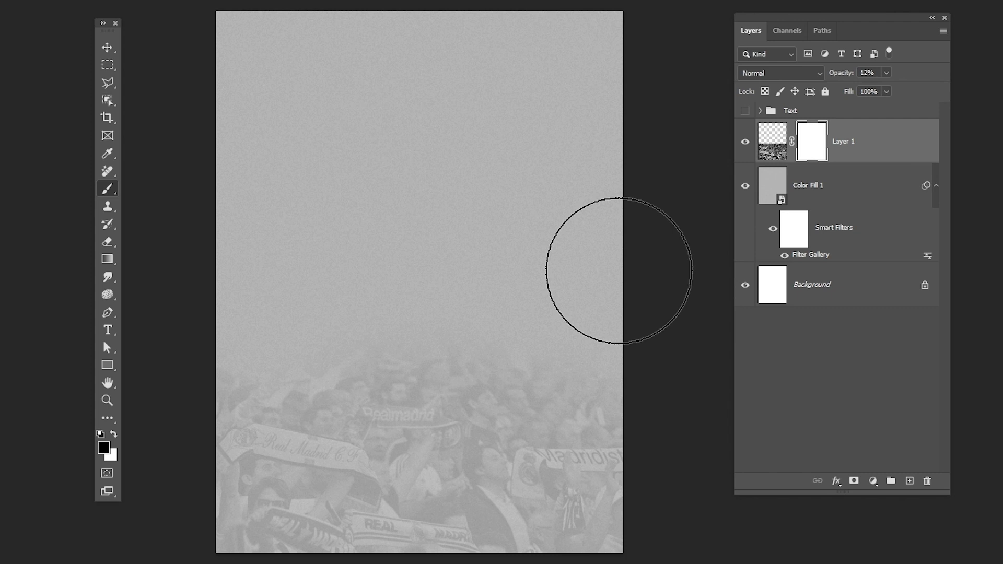
left_click_drag(619, 270, 524, 250)
key("v")
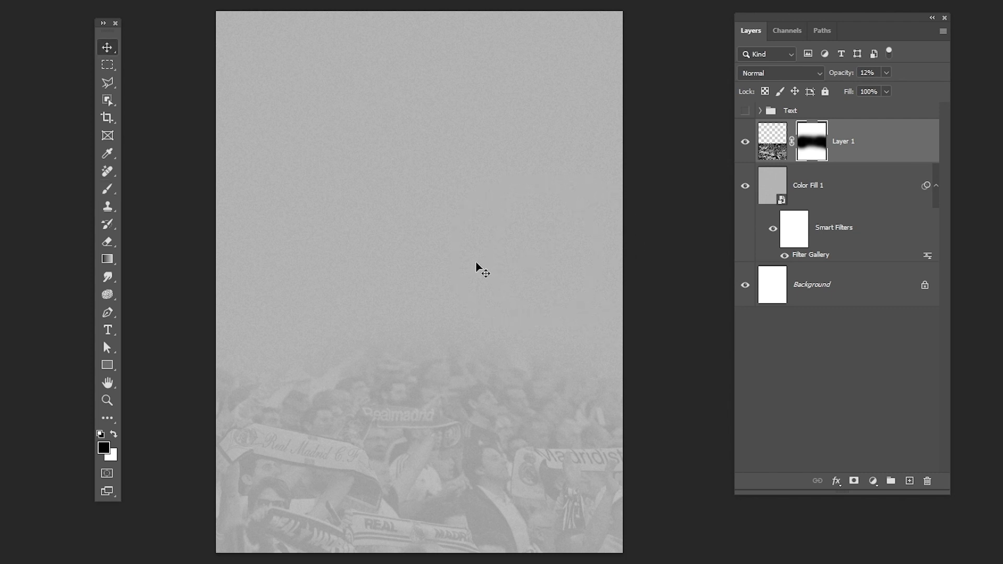
Type the two-line heading 'MATCH' / 'DAY' and enlarge DAY to 174 pt.
right_click(108, 330)
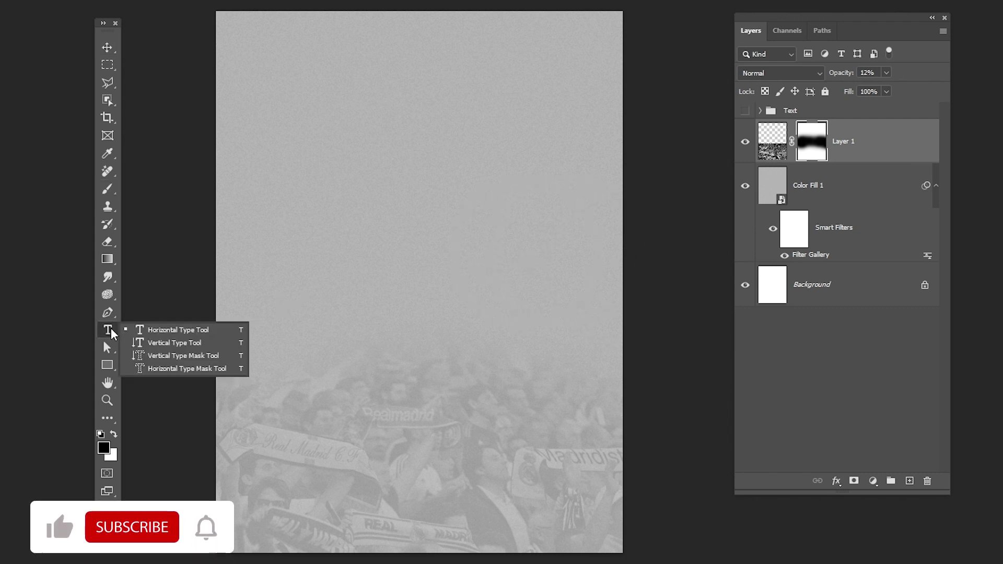
left_click(157, 331)
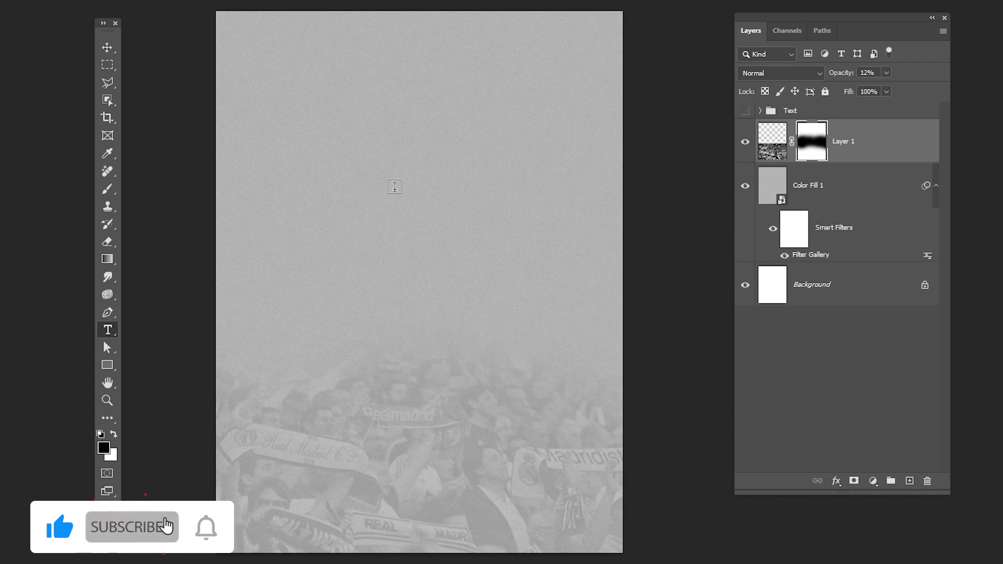
left_click(395, 187)
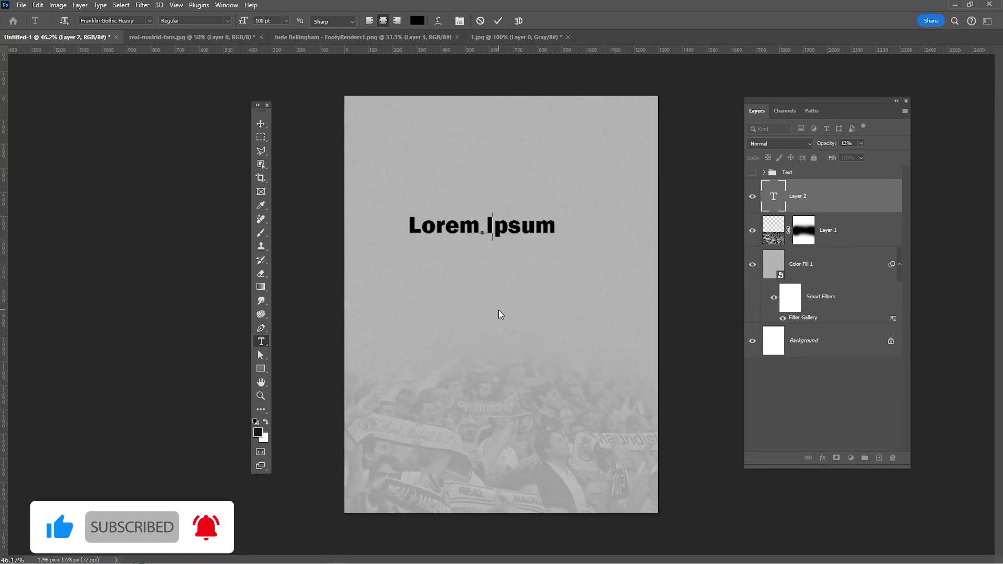
type("MATCH")
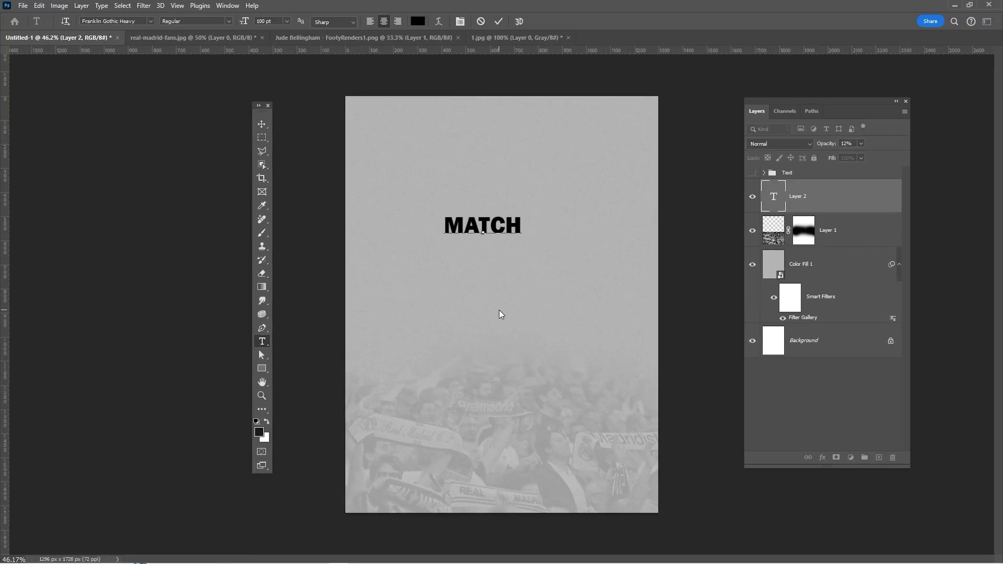
key("Return")
type("DAY")
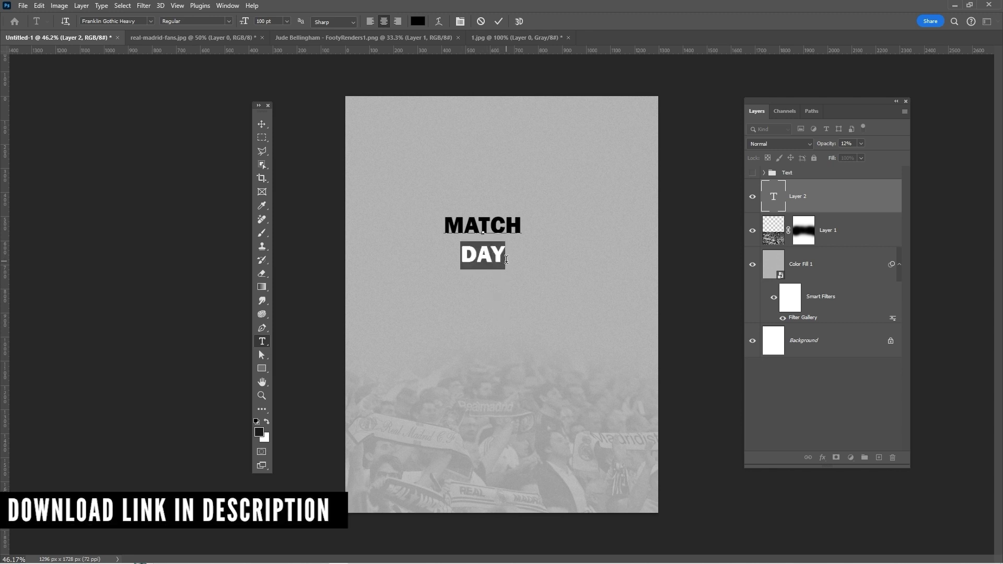
left_click_drag(244, 21, 282, 29)
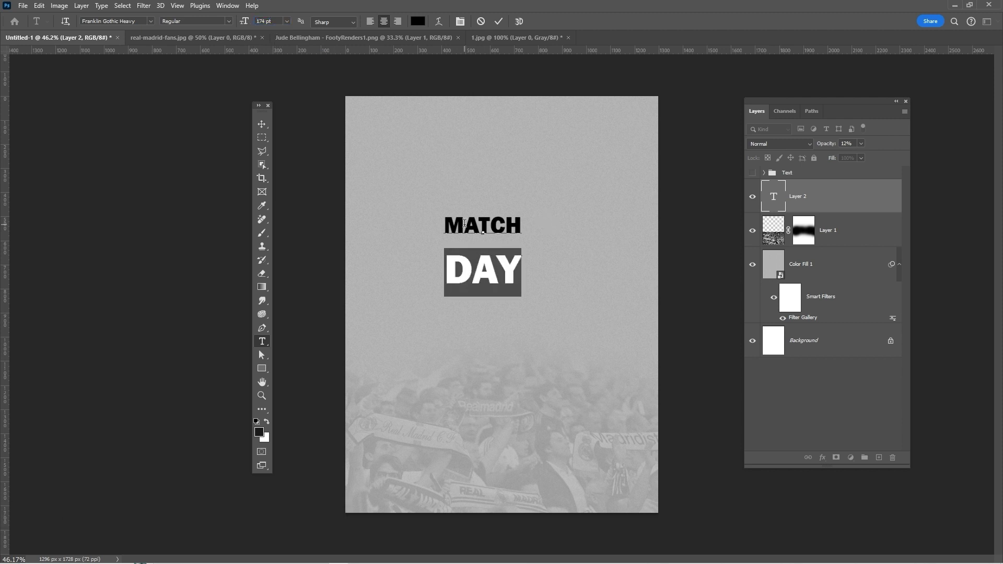
left_click_drag(451, 224, 530, 263)
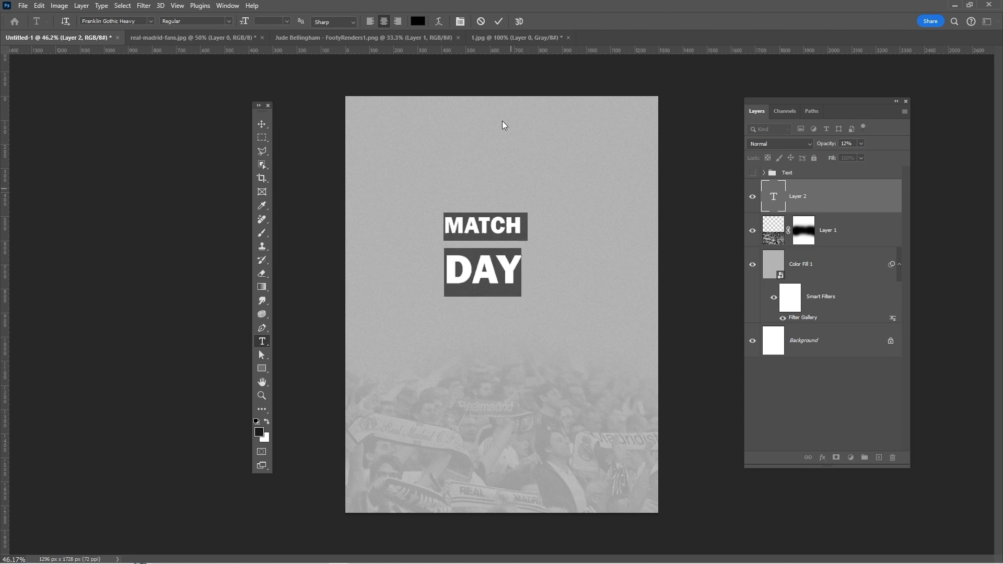
Reduce the heading's leading to 125 pt, colour it #FEBE10 and commit the text.
left_click(461, 23)
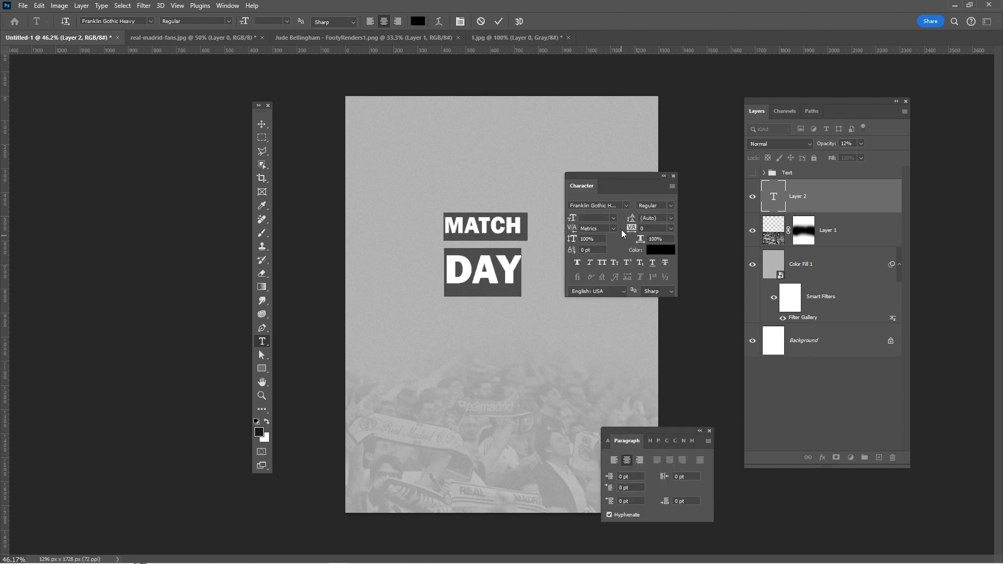
left_click_drag(633, 218, 632, 218)
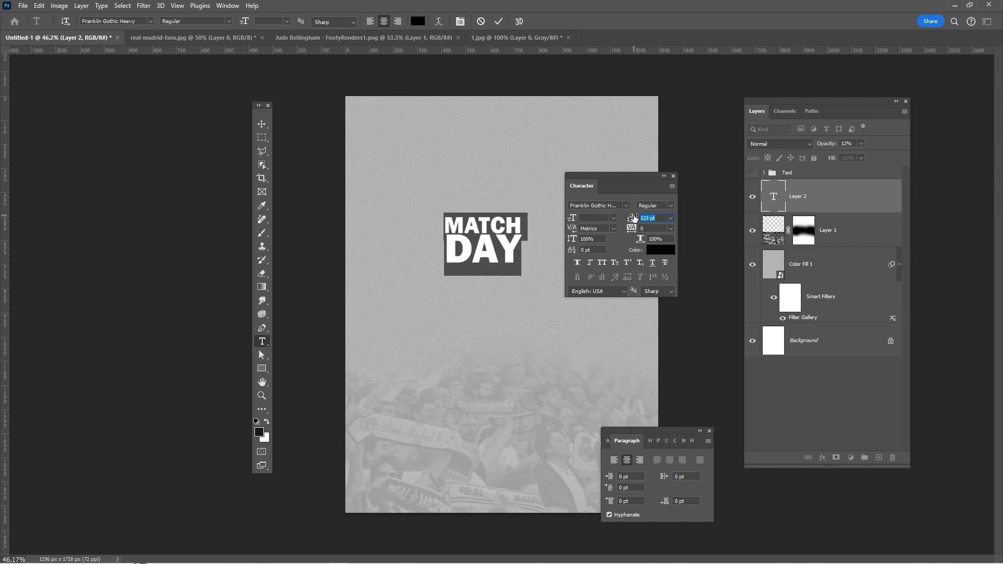
left_click(662, 250)
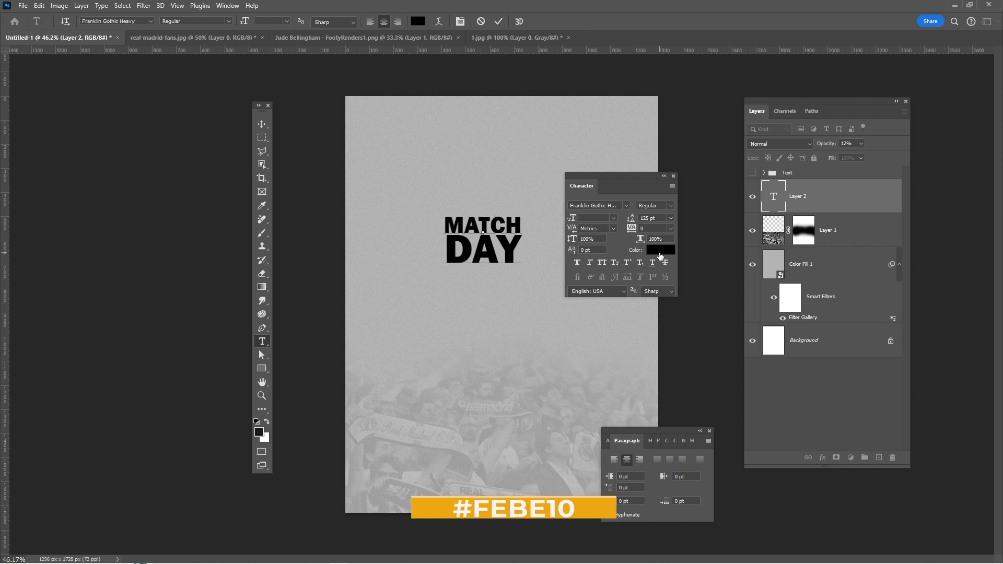
type("febe10")
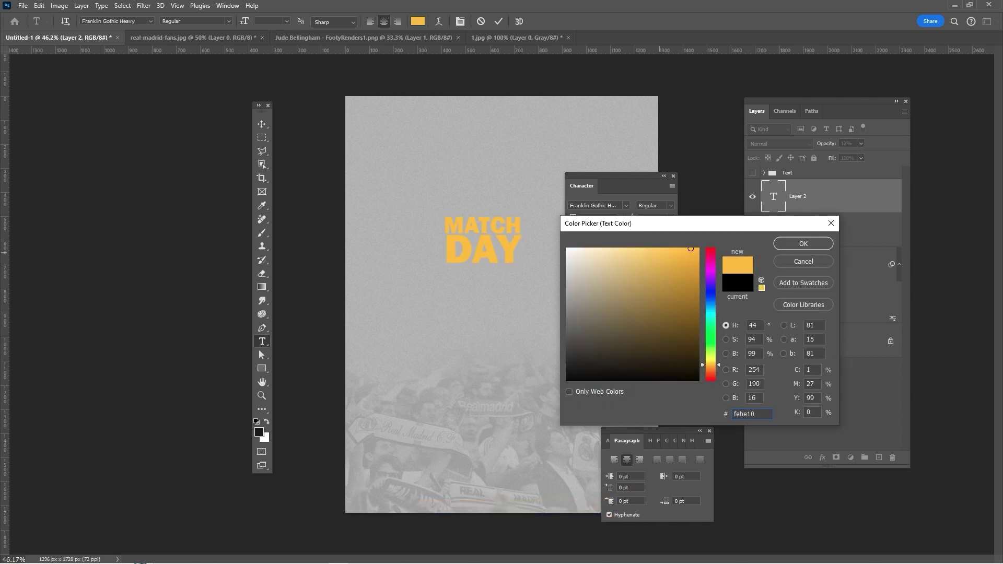
left_click(796, 244)
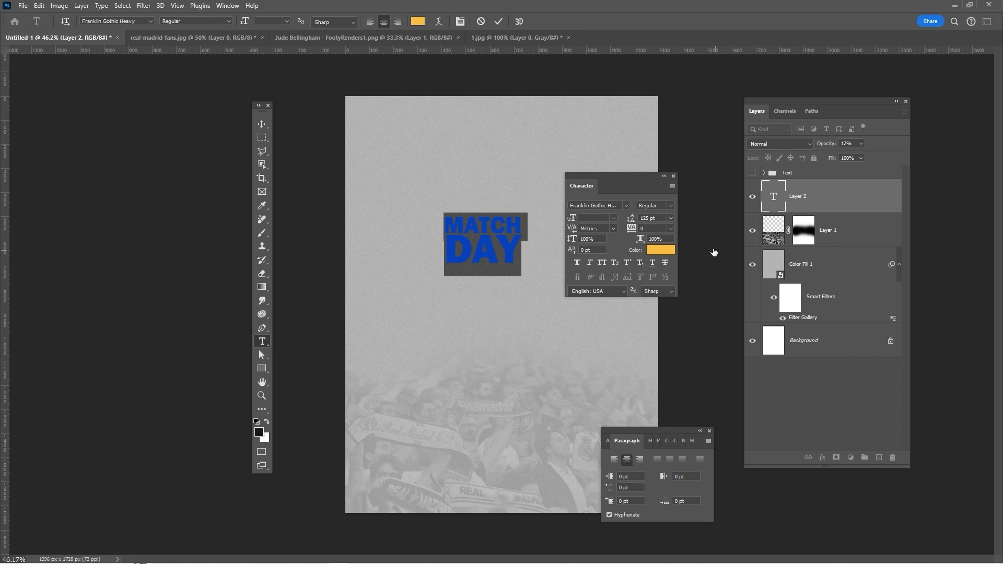
left_click(674, 177)
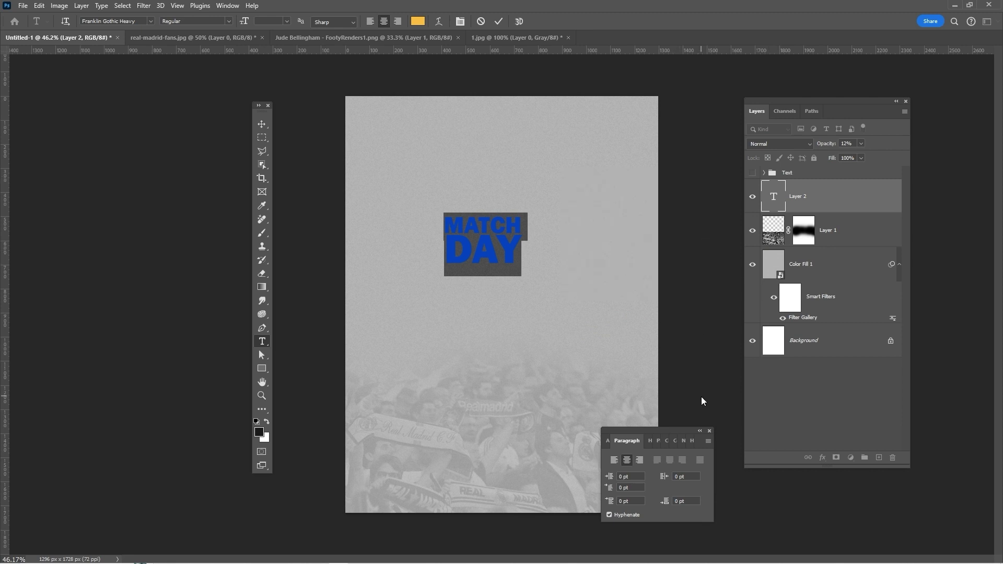
left_click(709, 432)
left_click(807, 207)
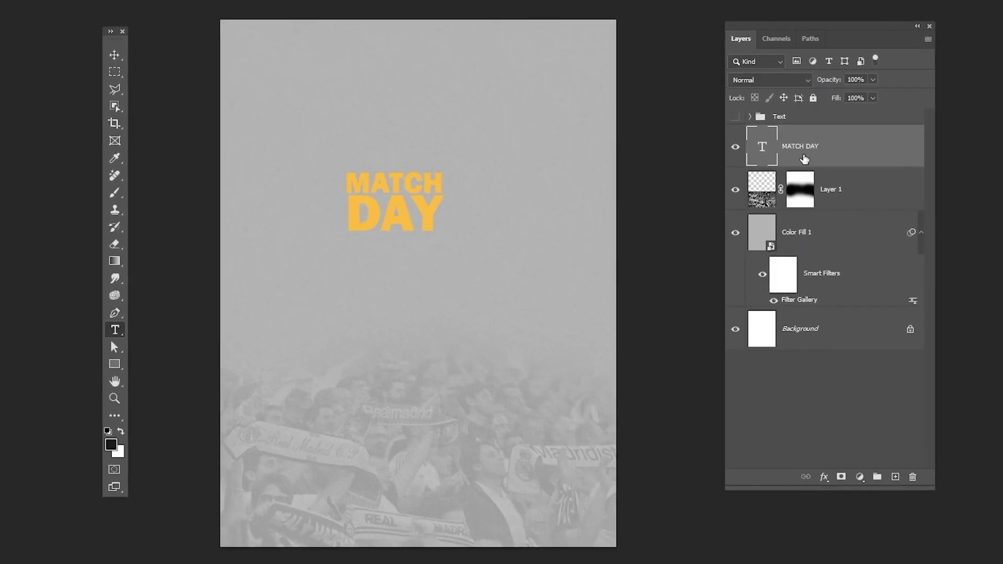
Convert MATCH DAY to a smart object and move it to the poster's centre.
right_click(803, 152)
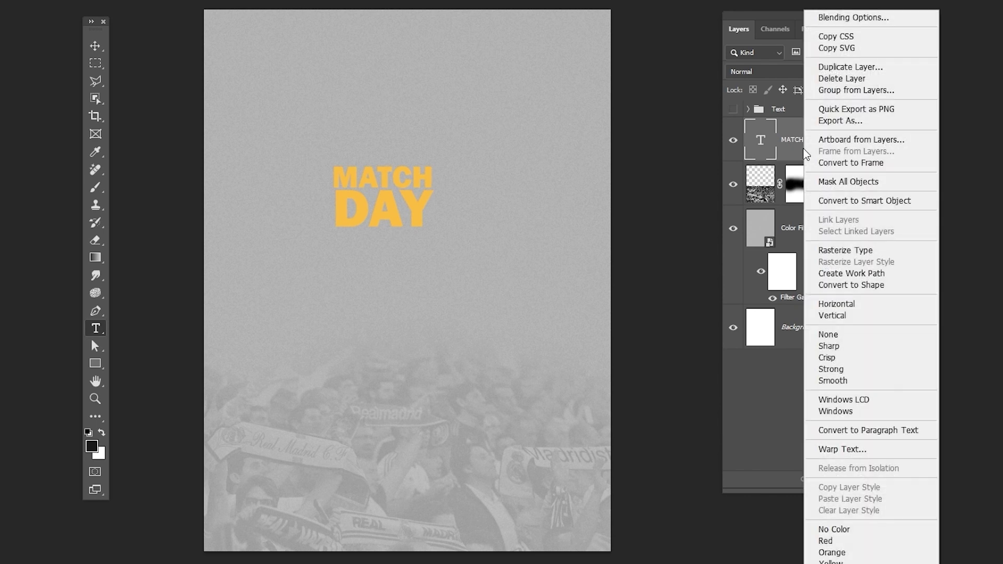
left_click(836, 201)
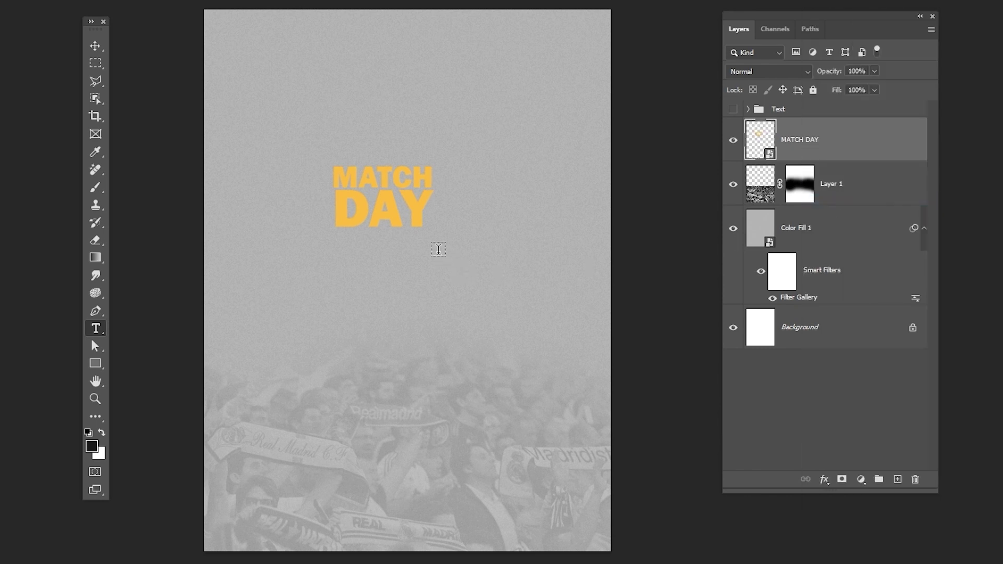
left_click_drag(388, 214, 503, 263)
Apply a perspective to MATCH DAY, widening its base, narrowing its top and lowering it.
key("ctrl+t")
right_click(417, 243)
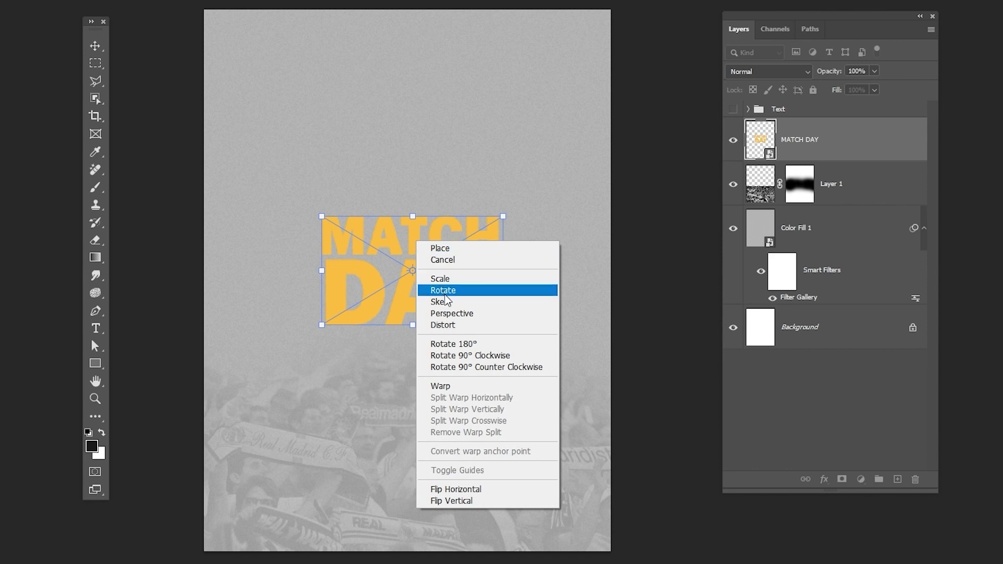
left_click(460, 313)
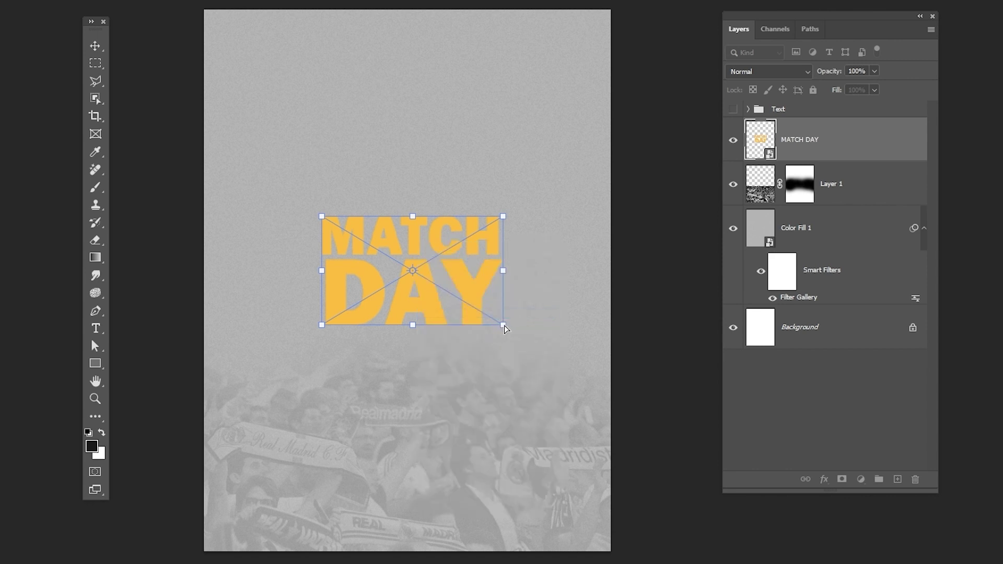
left_click_drag(504, 327, 625, 403)
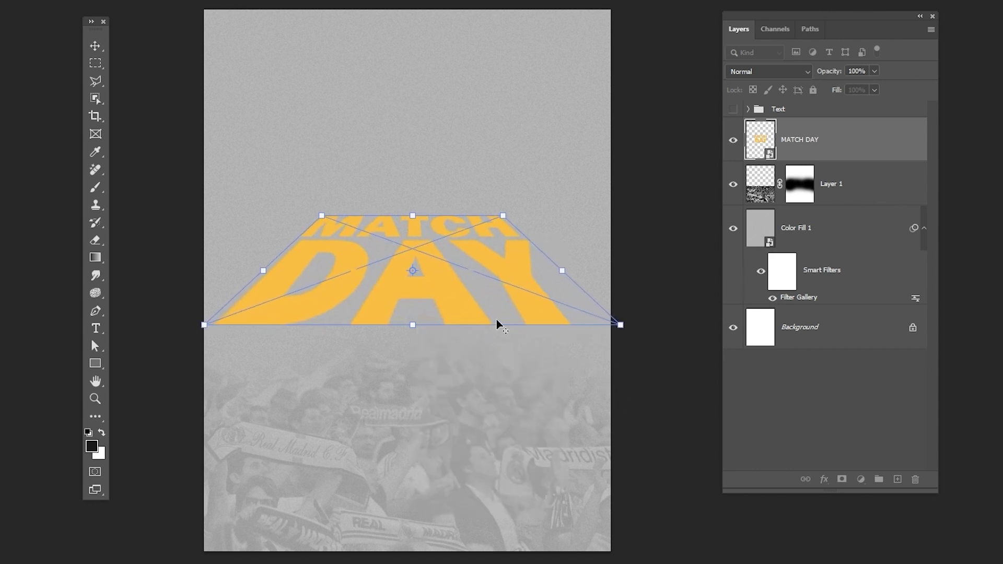
left_click_drag(498, 322, 473, 339)
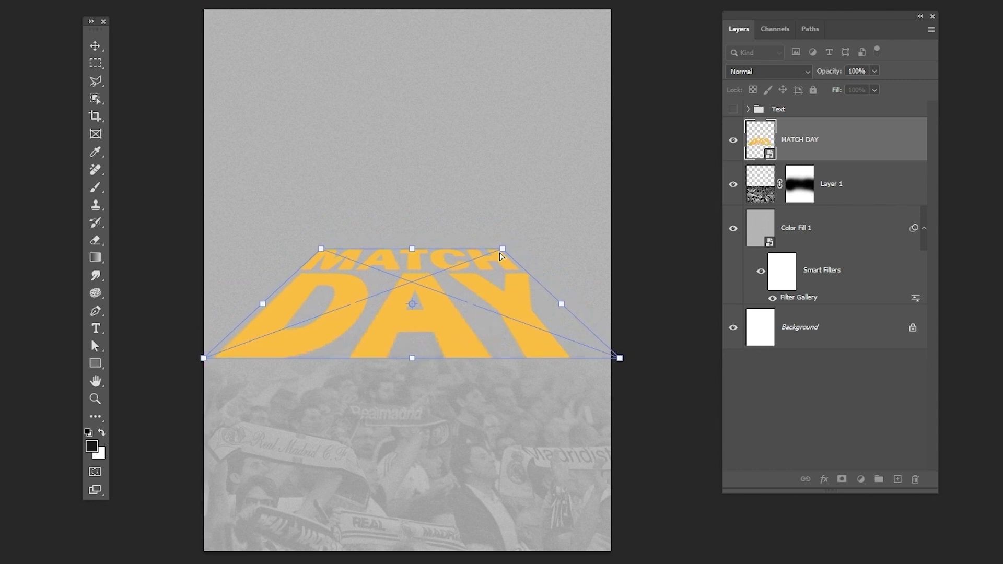
left_click_drag(501, 255, 471, 256)
left_click_drag(462, 327, 462, 360)
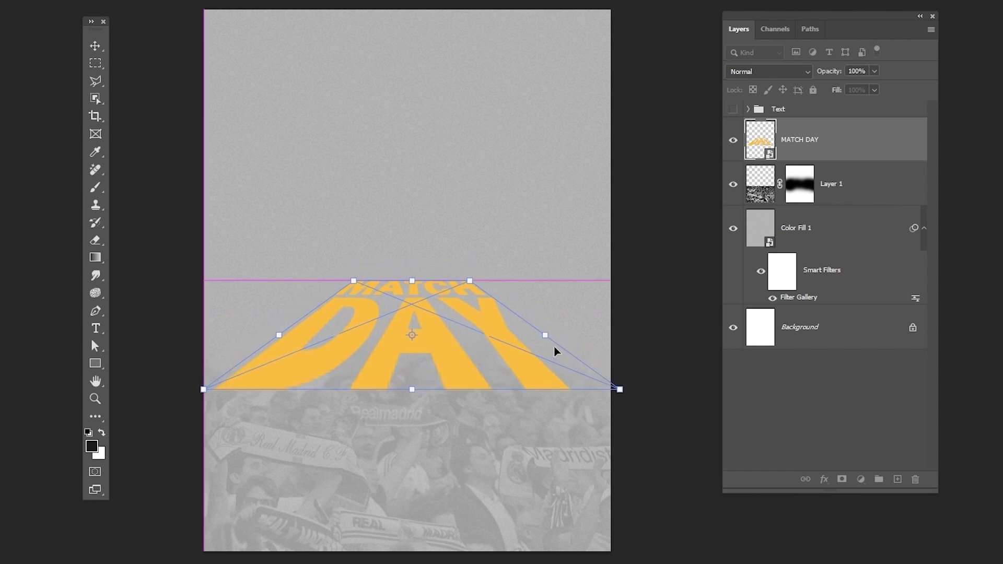
Stretch the tilted heading horizontally out past both poster edges.
right_click(481, 327)
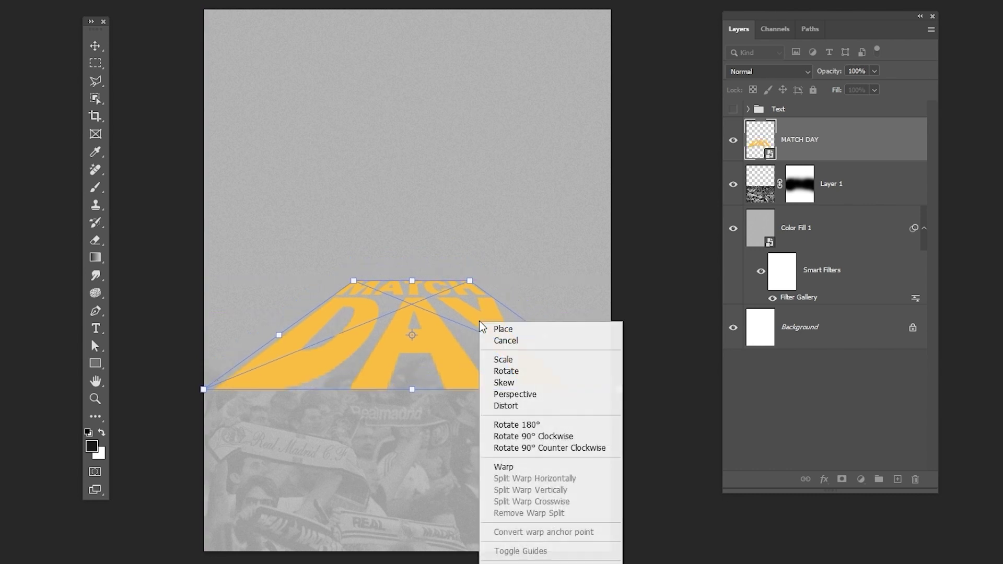
left_click(510, 360)
left_click_drag(543, 337, 579, 337)
left_click_drag(280, 335, 252, 334)
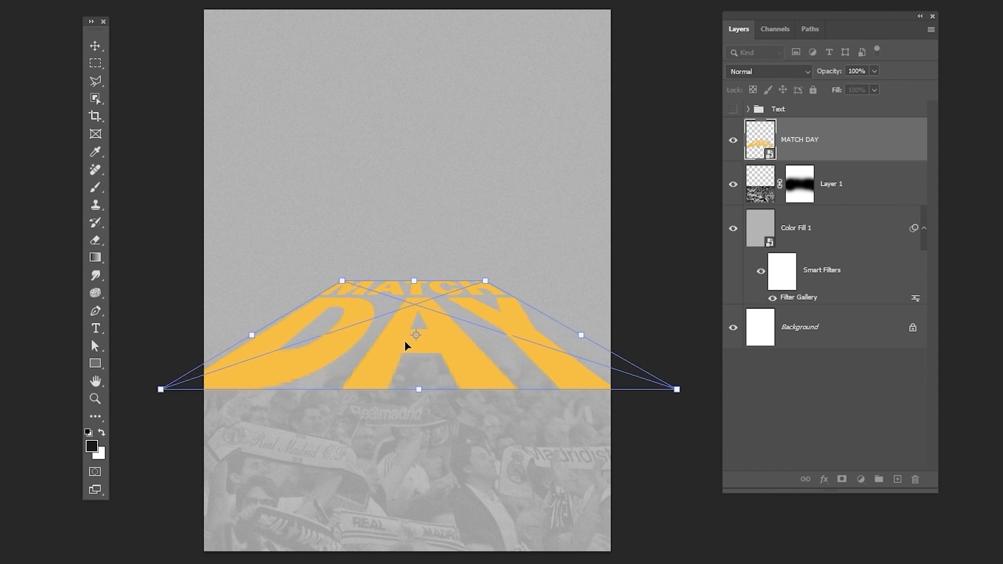
Group MATCH DAY, Layer 1 and Color Fill 1 into a group named Background.
key("Return")
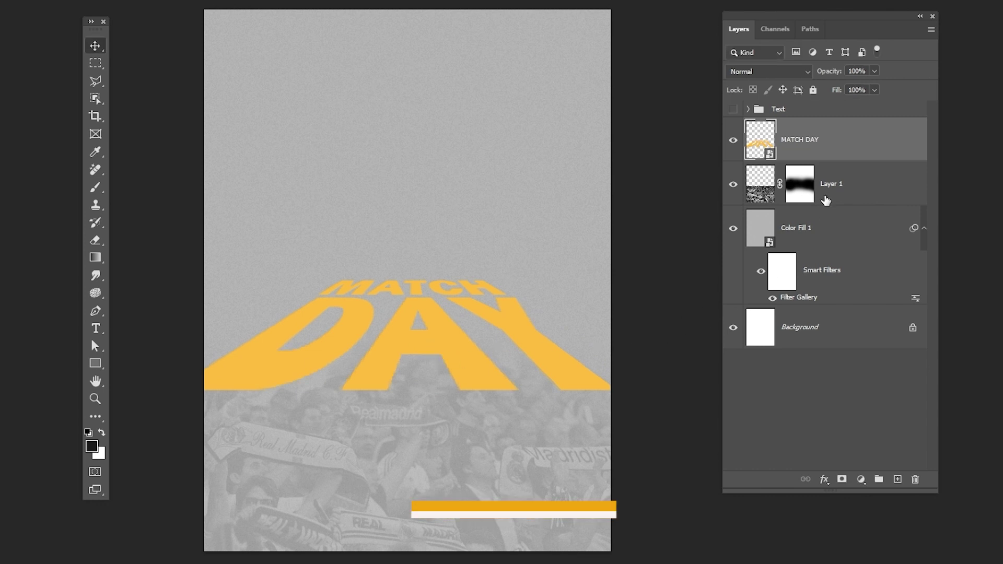
left_click(825, 236, "shift")
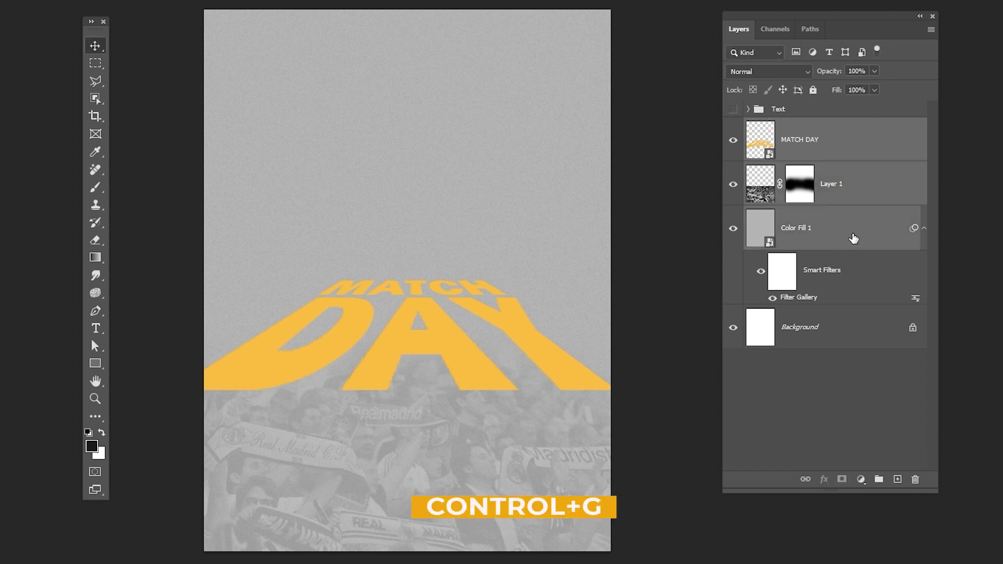
key("ctrl+g")
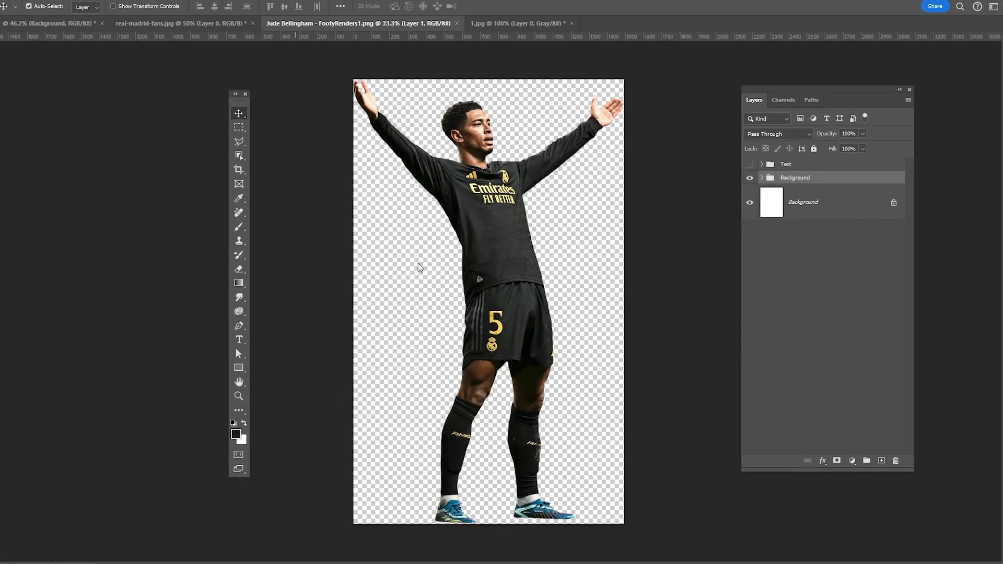
left_click_drag(511, 277, 93, 43)
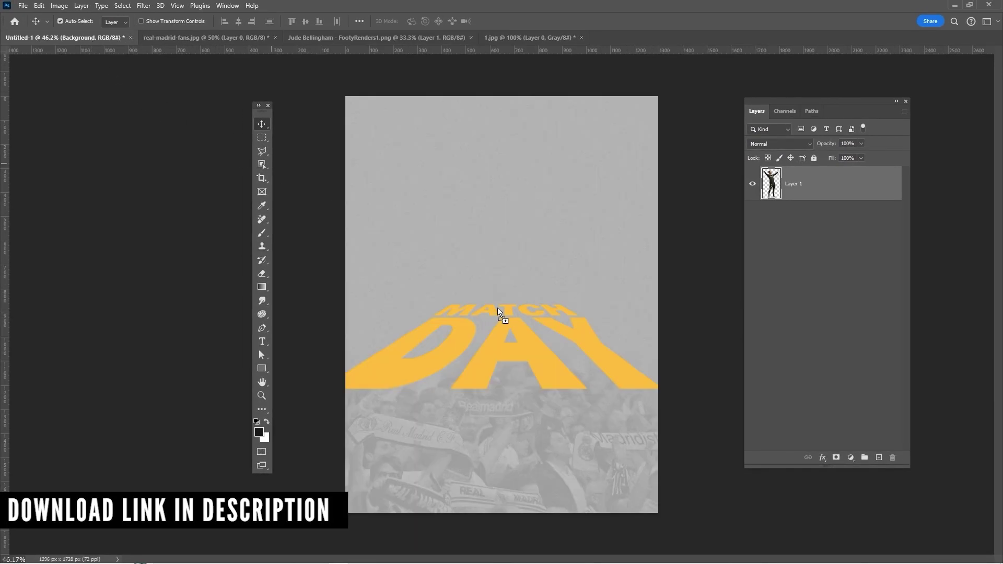
Drop the player render onto MATCH DAY, scale it to about 31% and make it a smart object.
left_click_drag(499, 313, 516, 298)
key("ctrl+t")
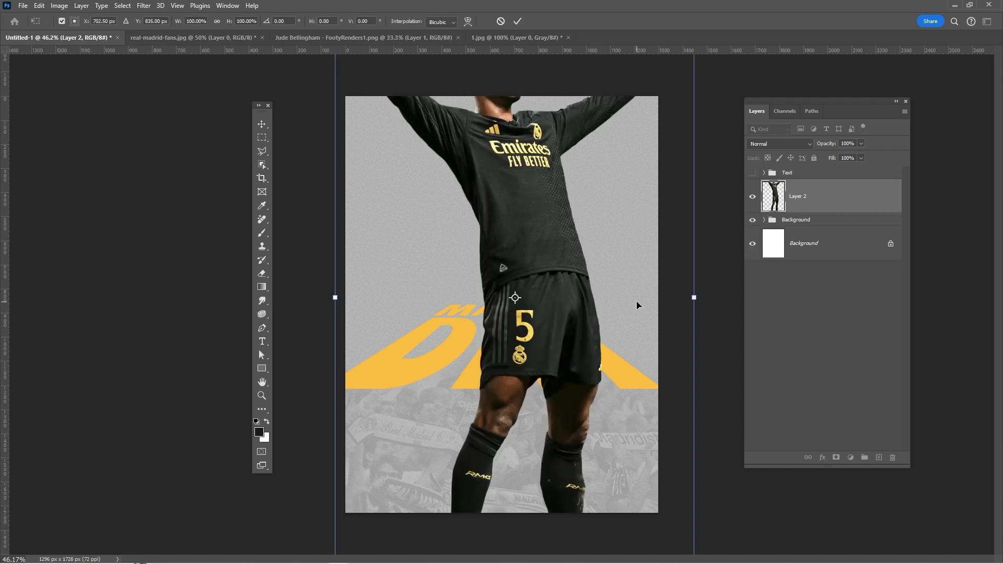
left_click_drag(695, 297, 524, 277)
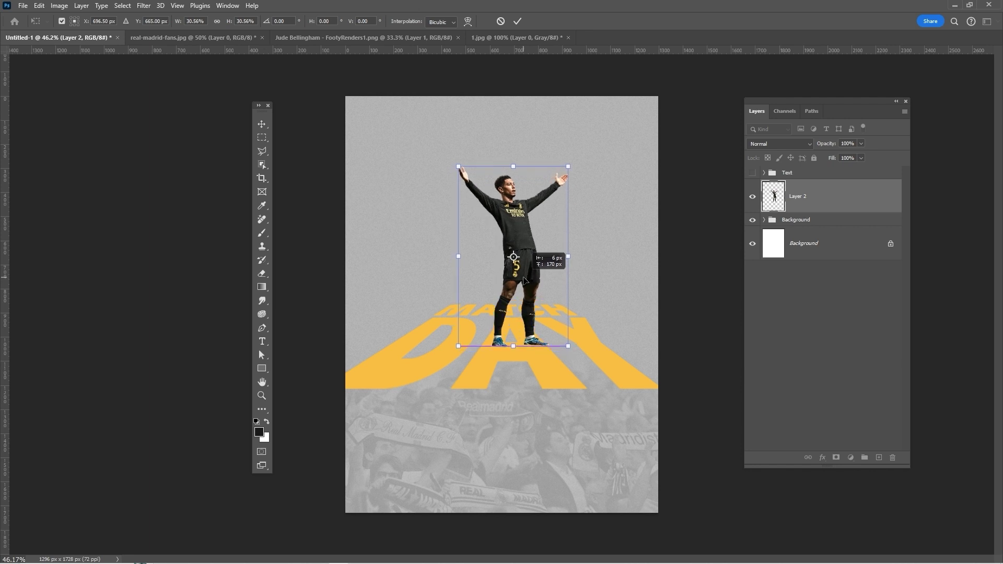
key("Return")
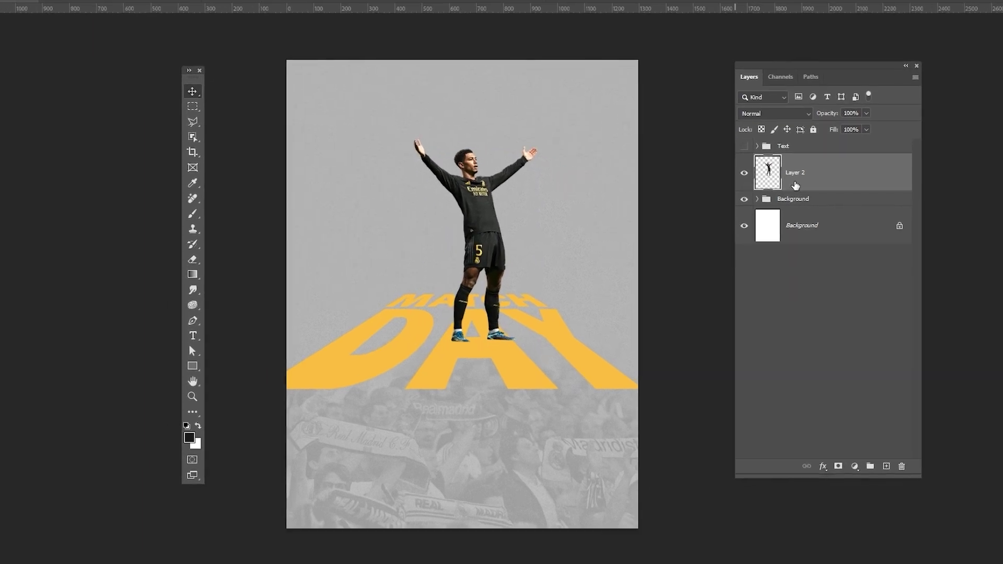
right_click(795, 185)
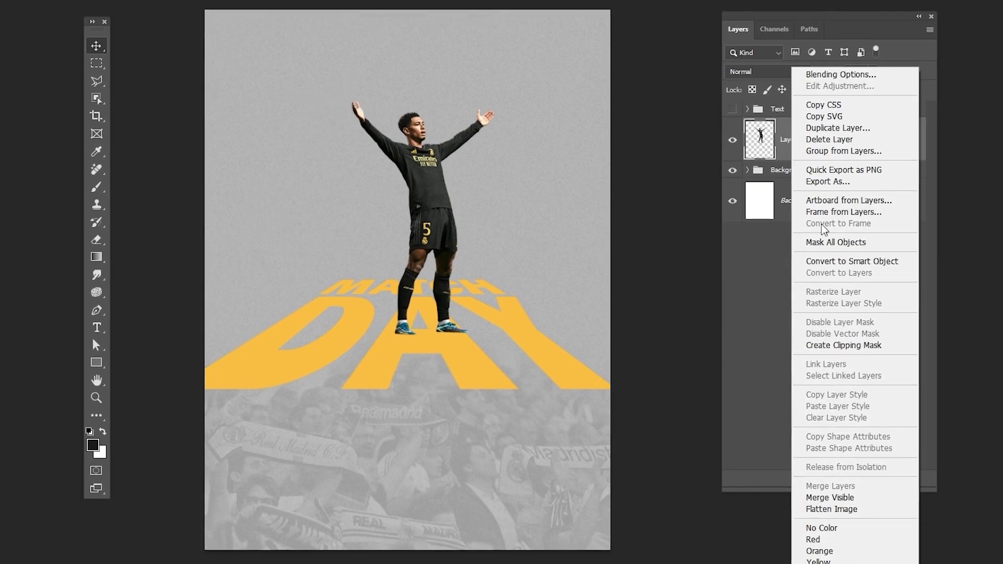
left_click(818, 276)
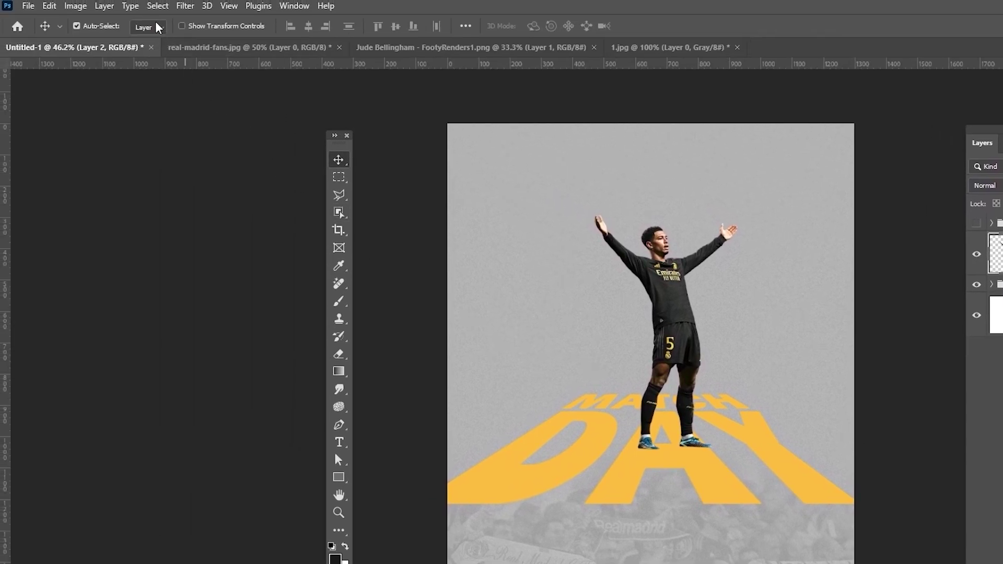
left_click(183, 7)
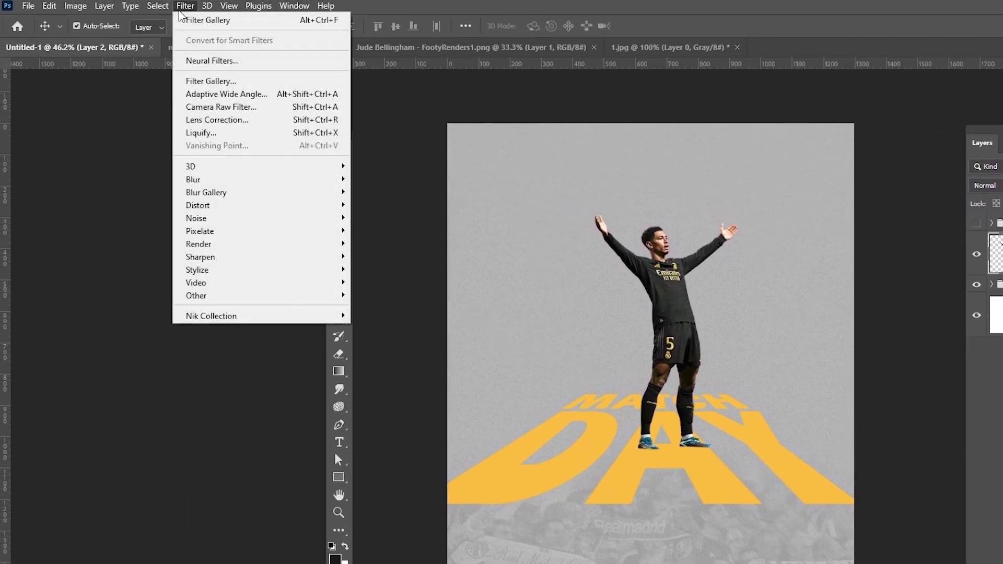
Apply Camera Raw to the player: exposure +0.75, contrast +29, vibrance +20, clarity +34, dehaze +29.
left_click(209, 107)
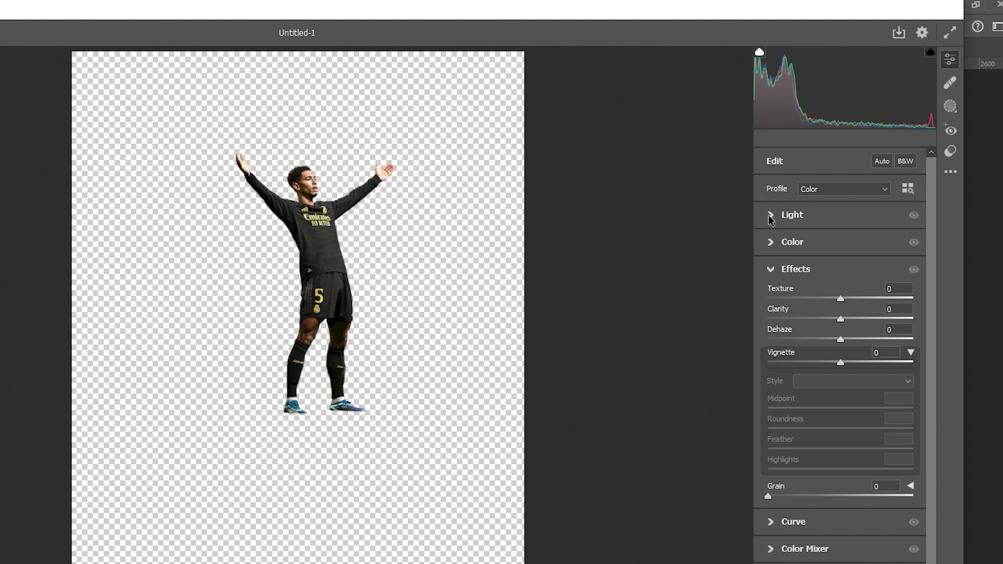
left_click(768, 216)
left_click_drag(840, 245, 864, 268)
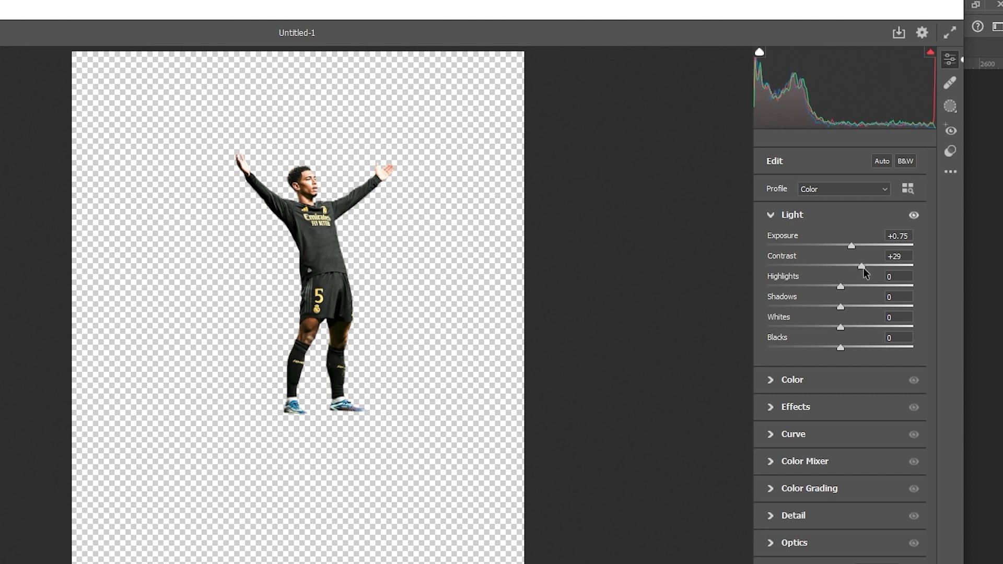
left_click(773, 215)
left_click(779, 242)
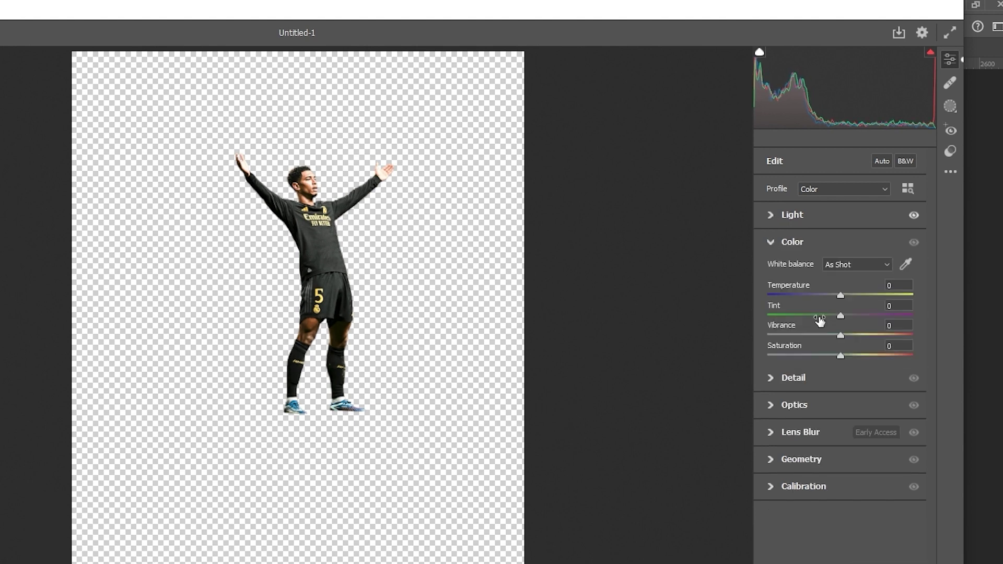
left_click_drag(841, 336, 854, 335)
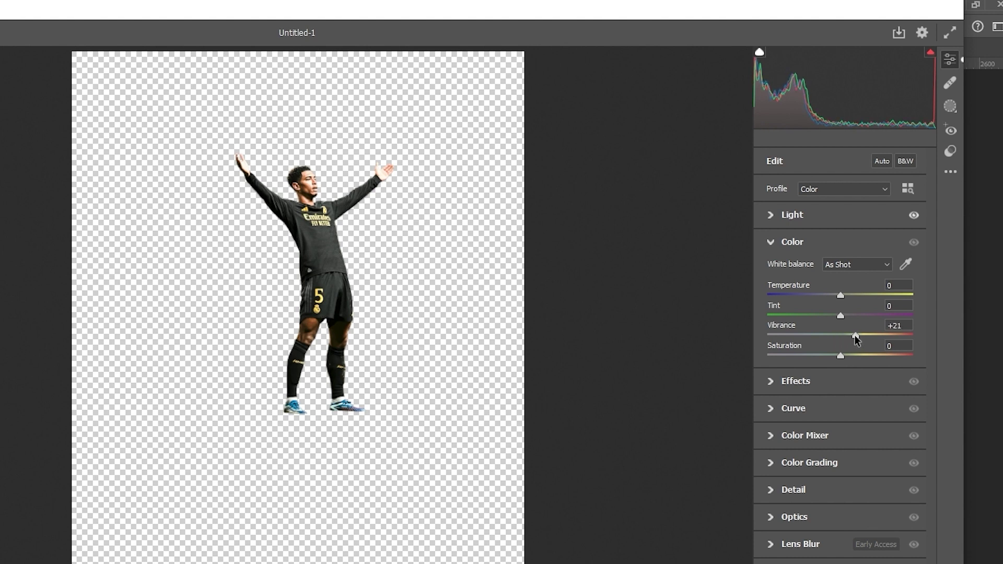
left_click(771, 243)
left_click(769, 270)
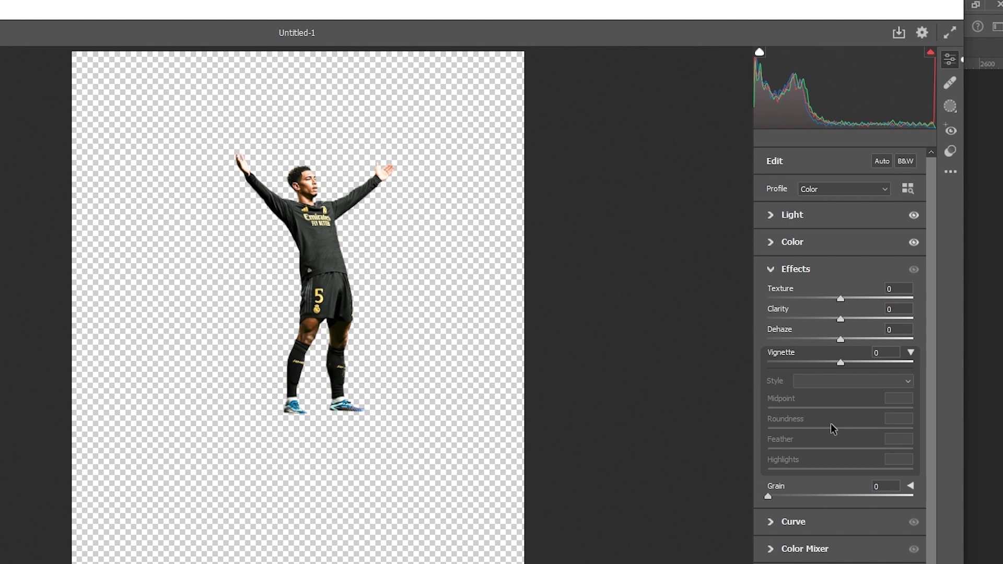
left_click_drag(845, 317, 861, 341)
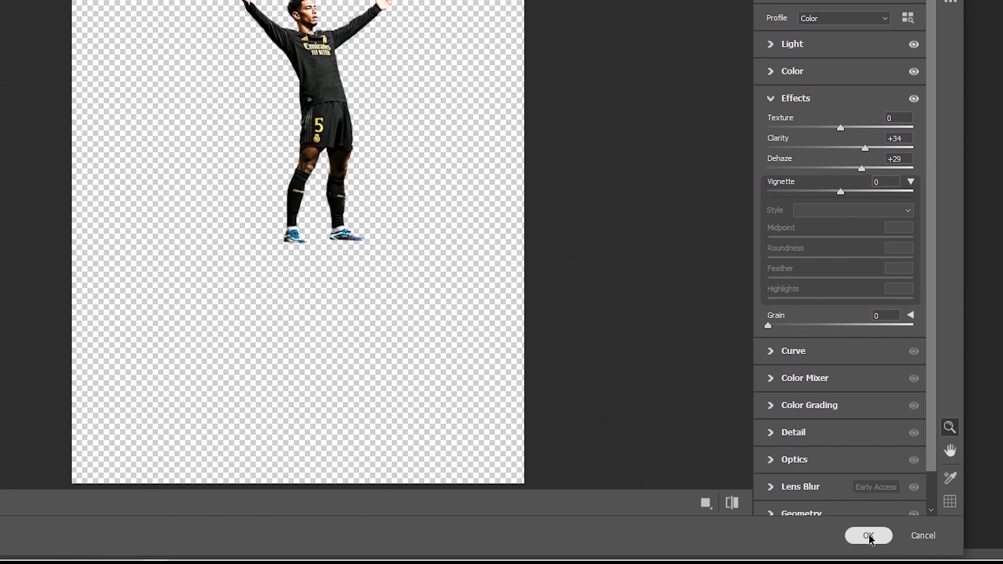
left_click(868, 537)
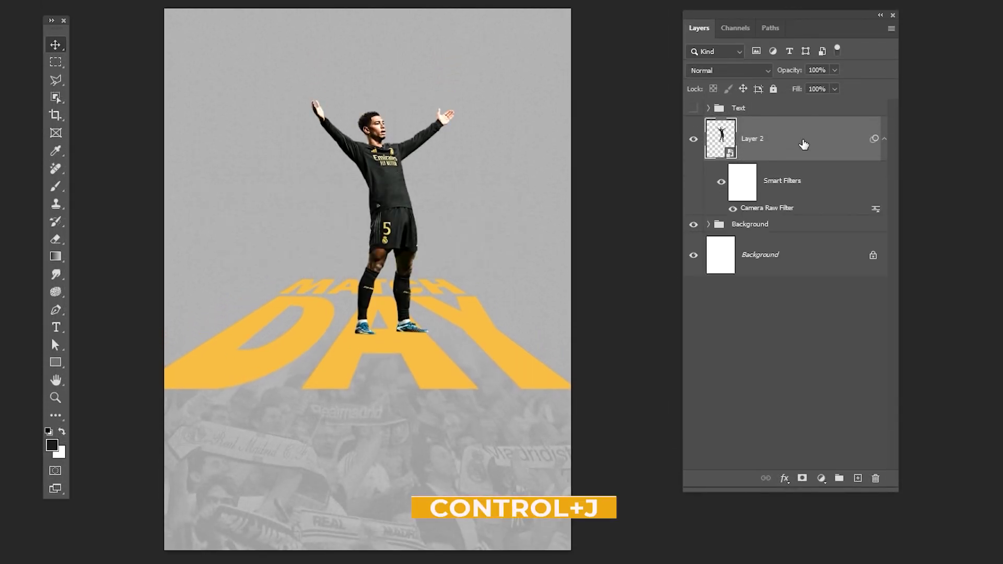
Duplicate the player layer, hide the copy, and rasterize the original Layer 2.
key("ctrl+j")
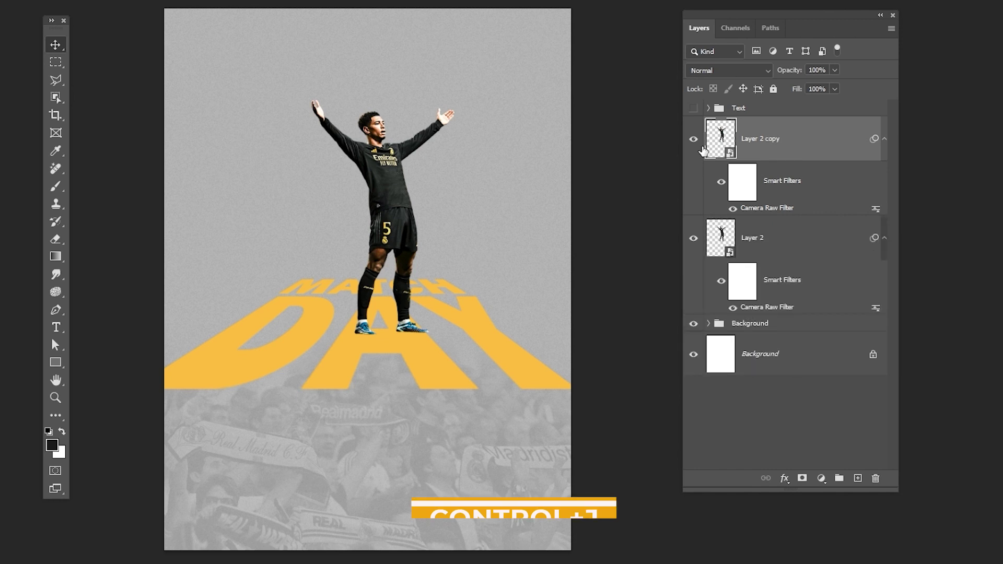
left_click(693, 138)
right_click(753, 256)
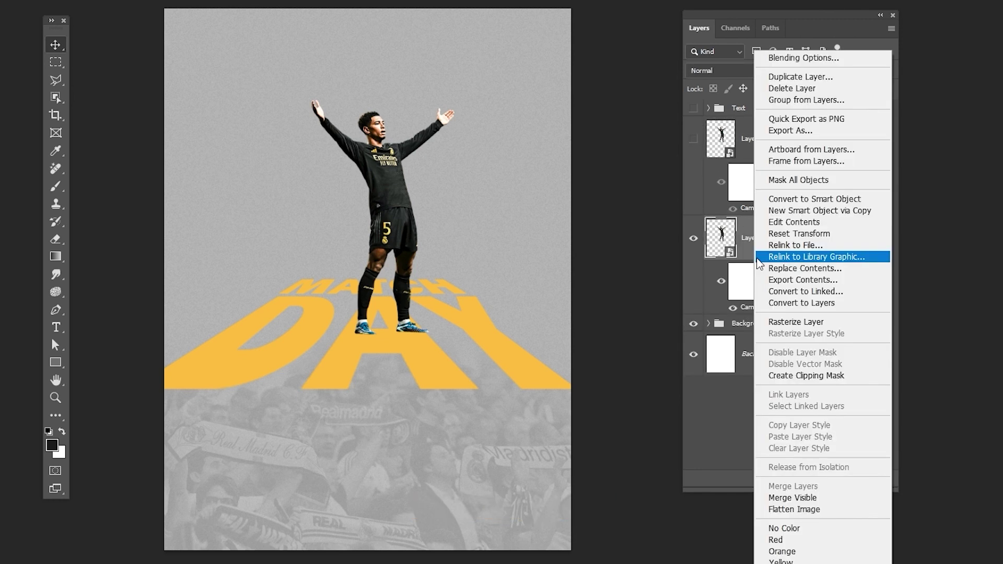
left_click(779, 322)
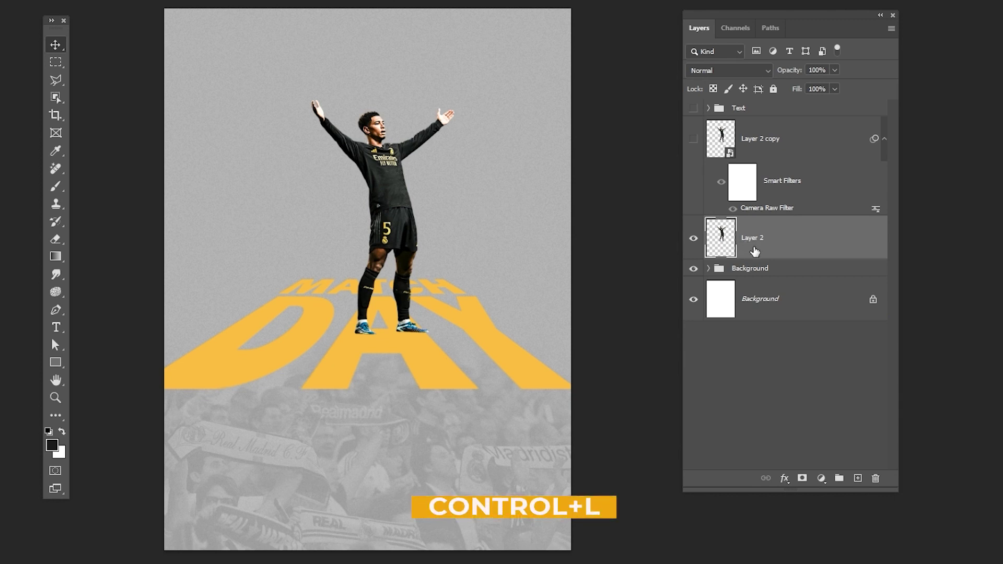
Turn Layer 2 into a black silhouette with Levels and convert it to a smart object.
key("ctrl+l")
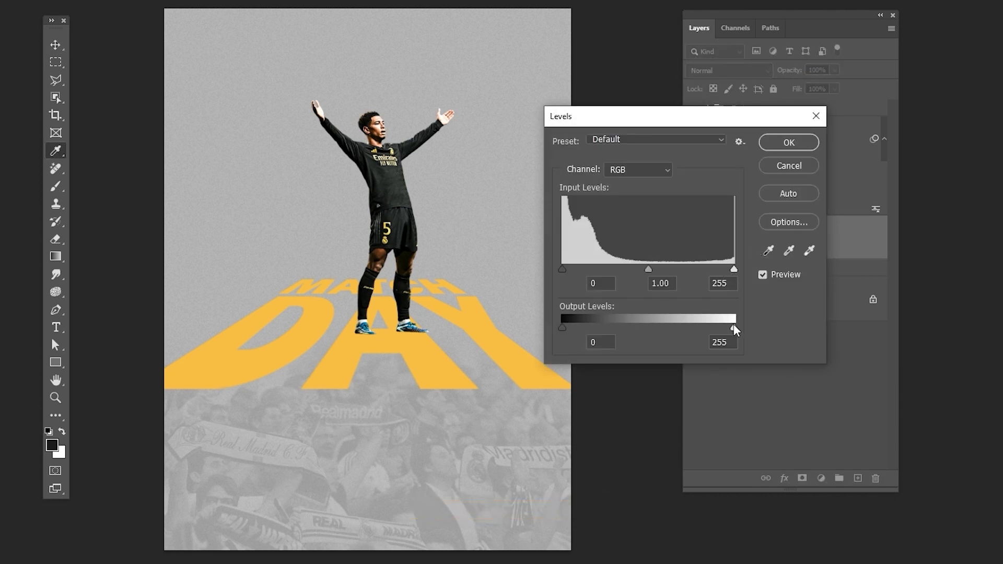
left_click_drag(734, 331, 562, 330)
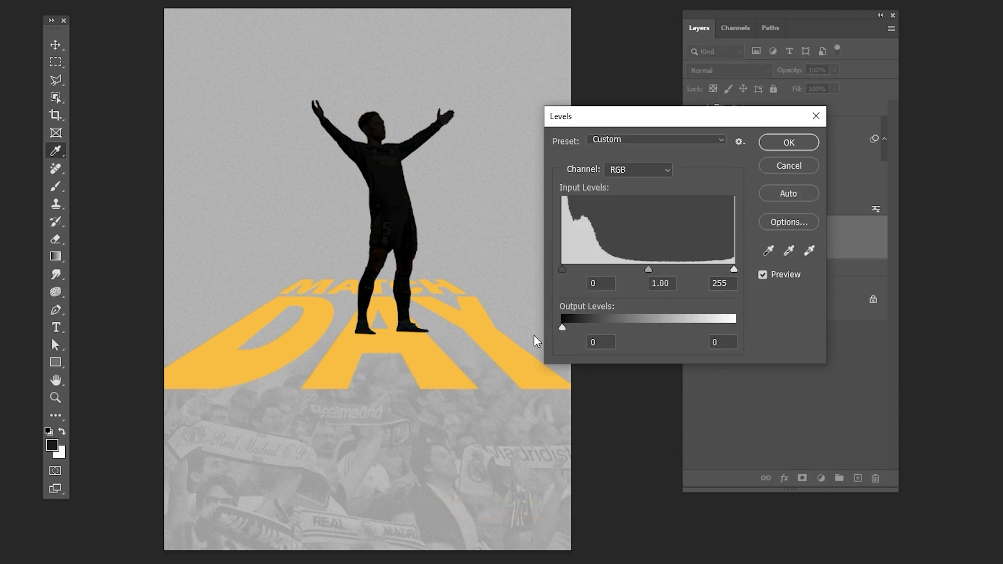
left_click(789, 143)
right_click(749, 252)
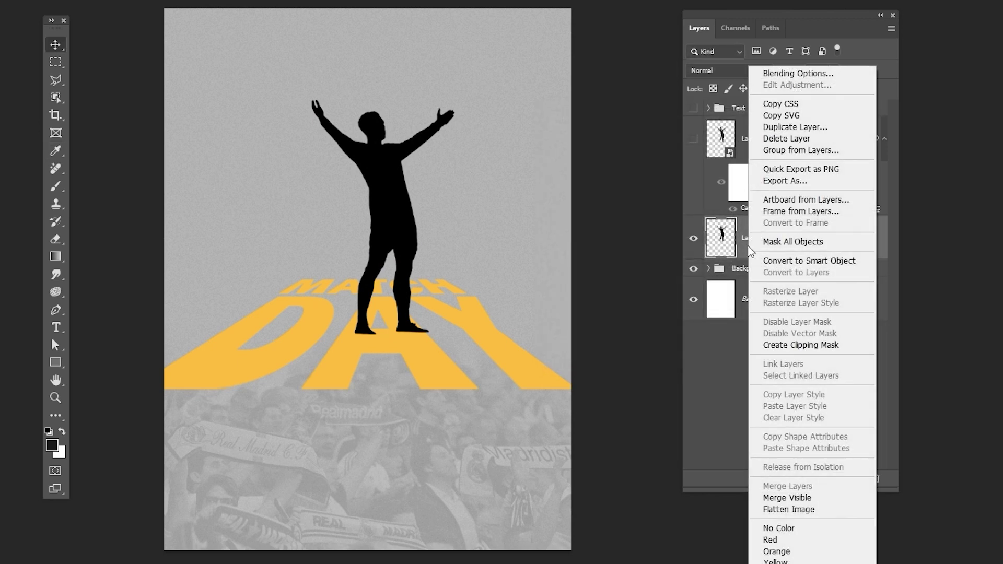
left_click(775, 263)
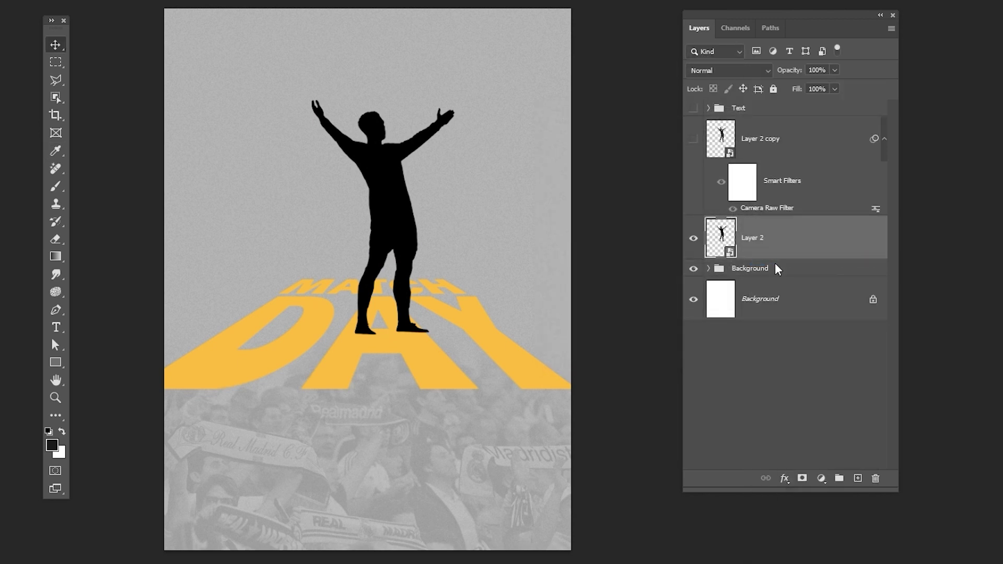
Show the colour player copy and distort the silhouette into a flat shadow stretching left.
left_click(694, 139)
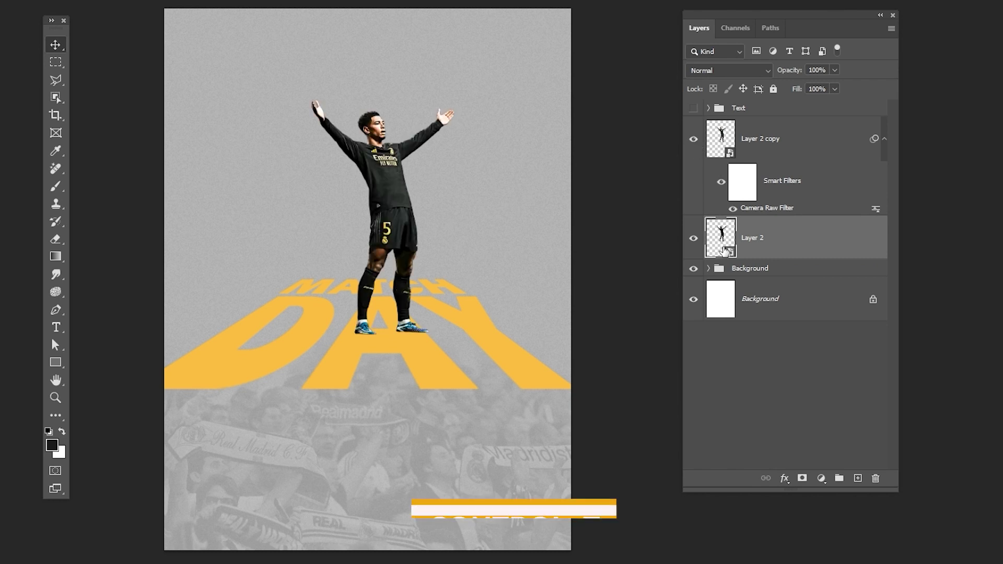
key("ctrl+t")
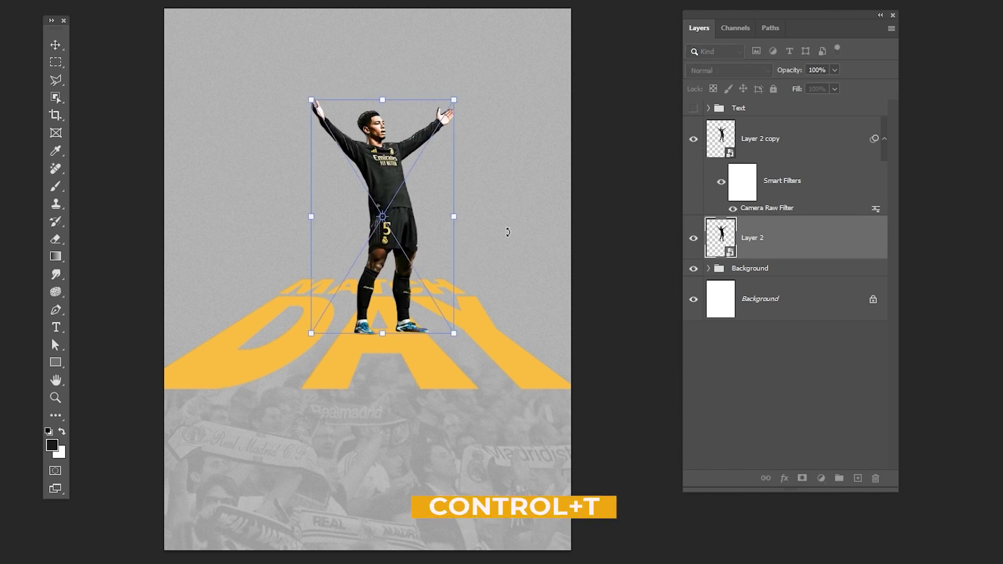
right_click(414, 216)
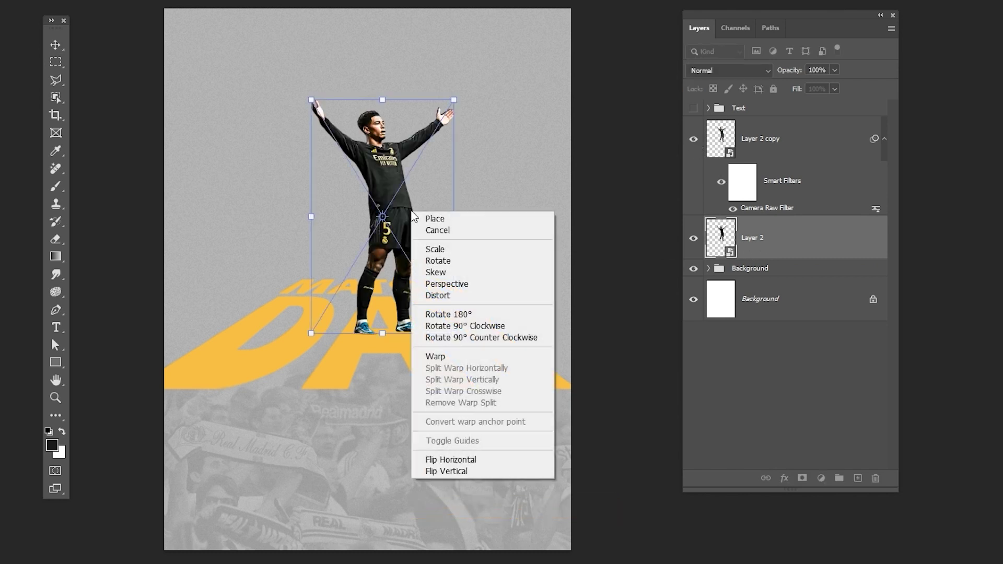
left_click(438, 296)
left_click_drag(313, 103, 195, 267)
left_click_drag(454, 100, 305, 260)
left_click_drag(192, 273, 204, 280)
left_click_drag(305, 261, 312, 266)
left_click_drag(204, 282, 212, 283)
Commit the distortion and soften the shadow with a 3.1-pixel Gaussian Blur.
key("Return")
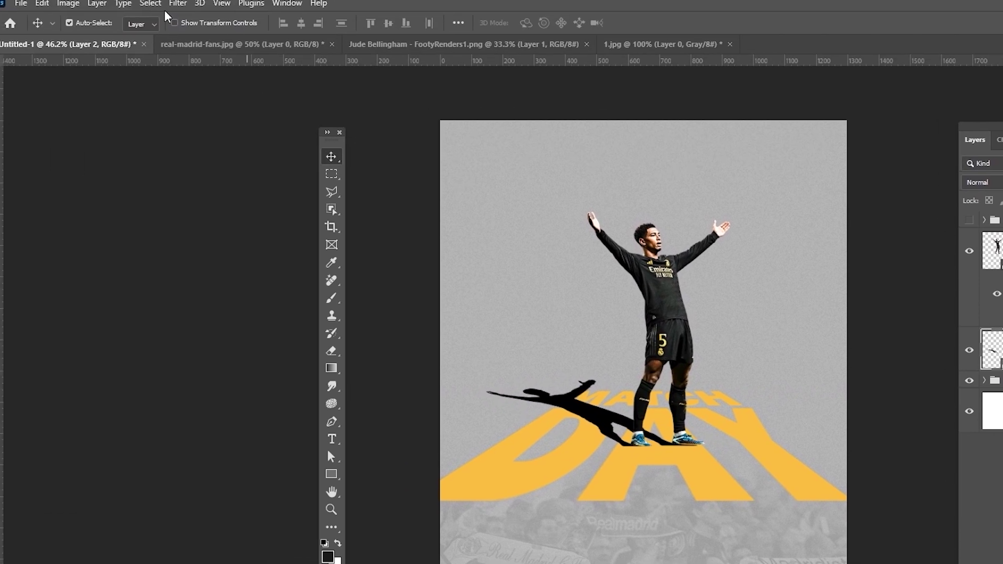
left_click(185, 5)
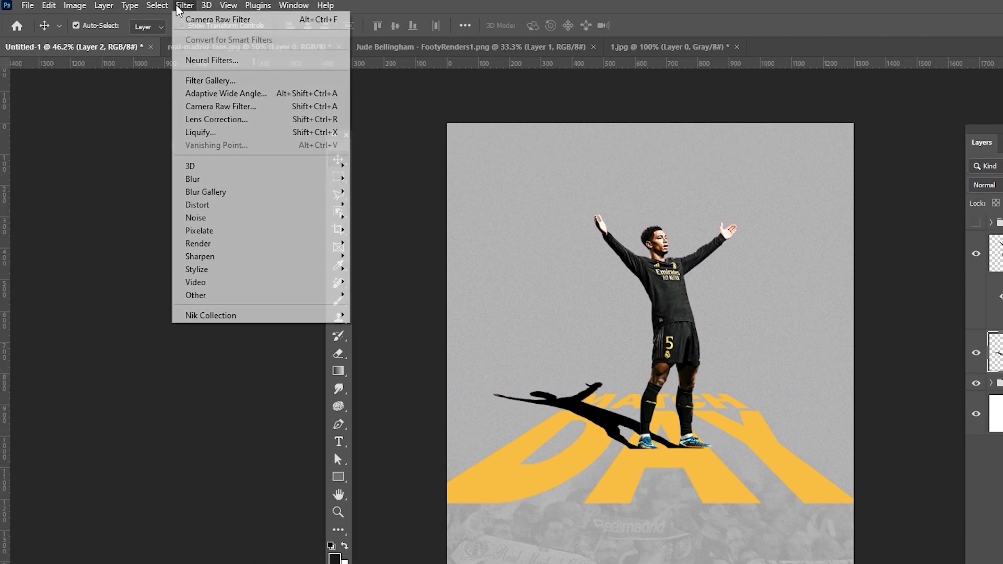
mouse_move(292, 179)
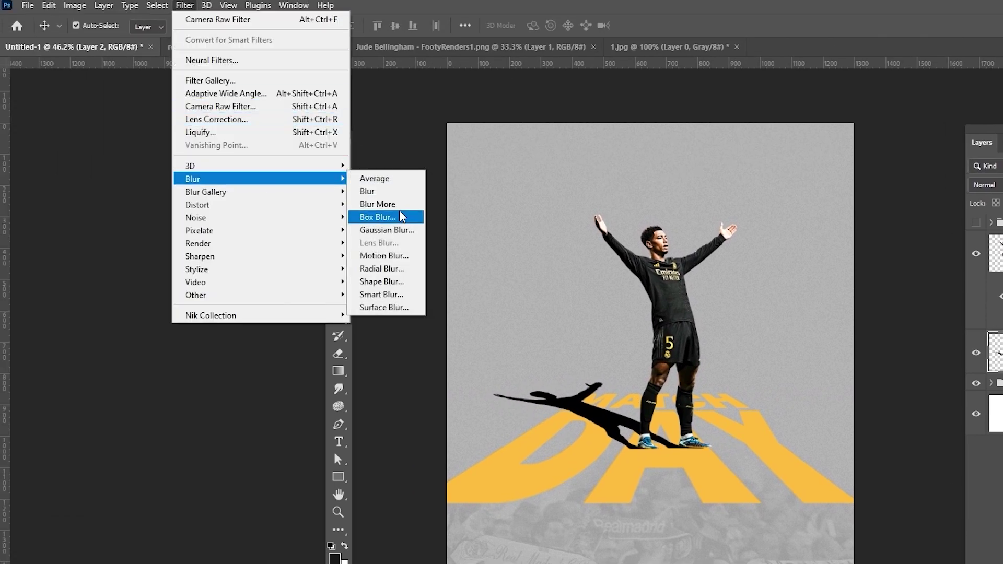
left_click(397, 231)
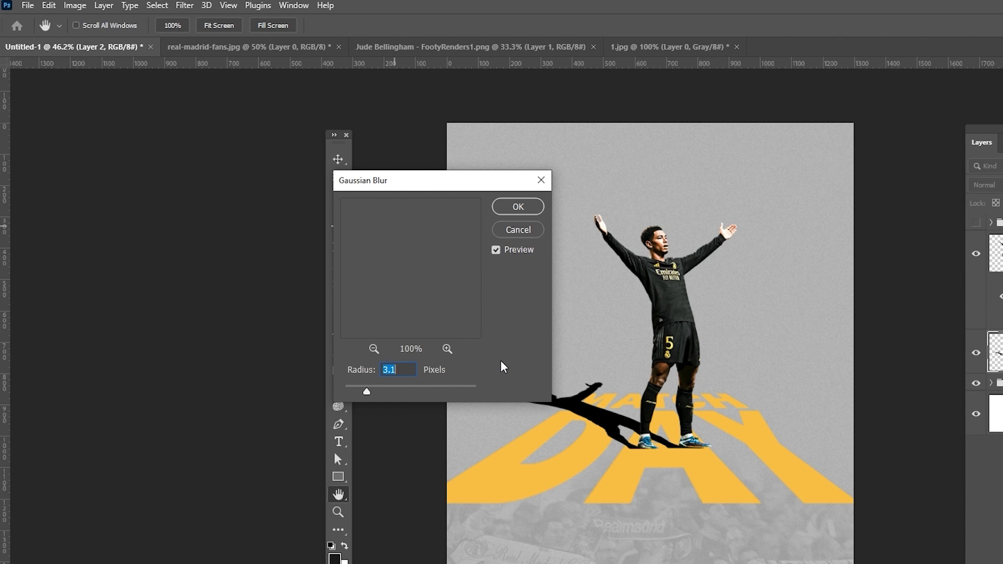
left_click(518, 206)
Set the shadow layer to Multiply blending at 83% opacity.
key("v")
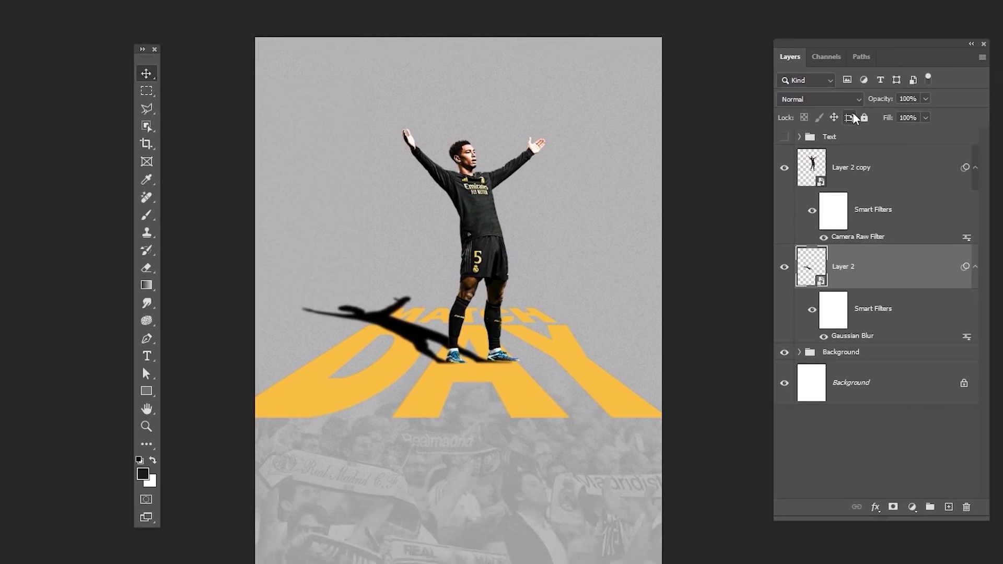
left_click(820, 99)
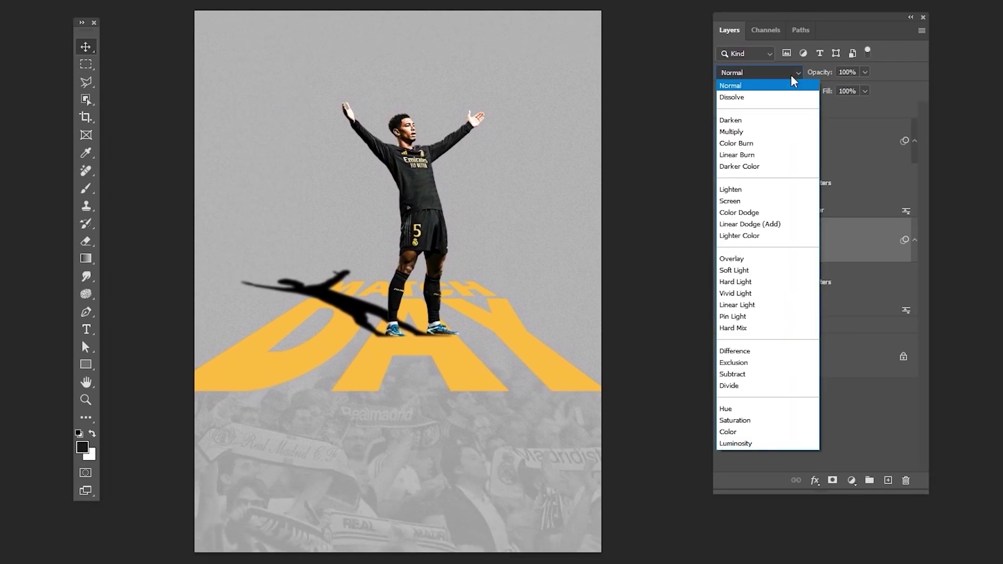
left_click(751, 132)
left_click(866, 73)
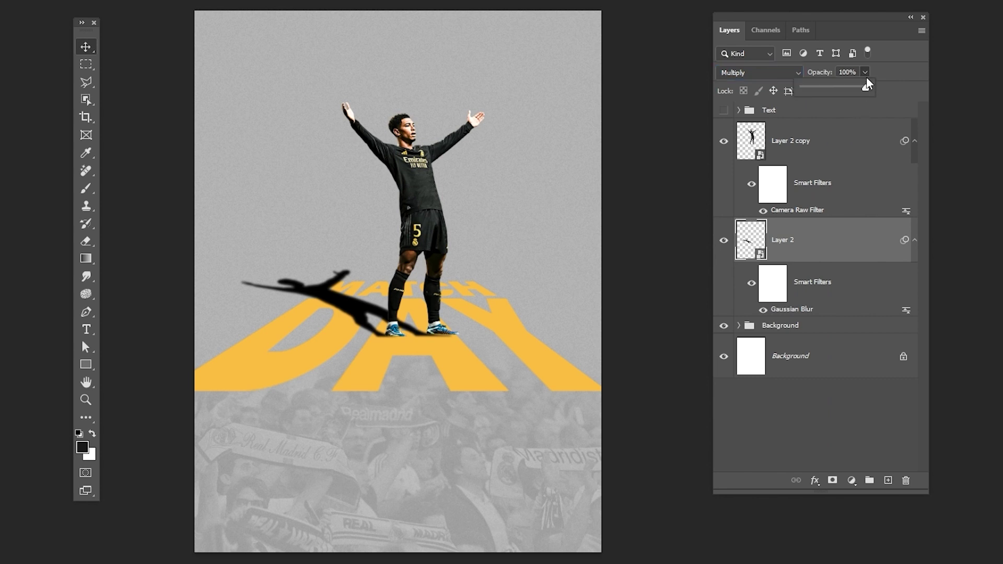
left_click_drag(850, 91, 852, 93)
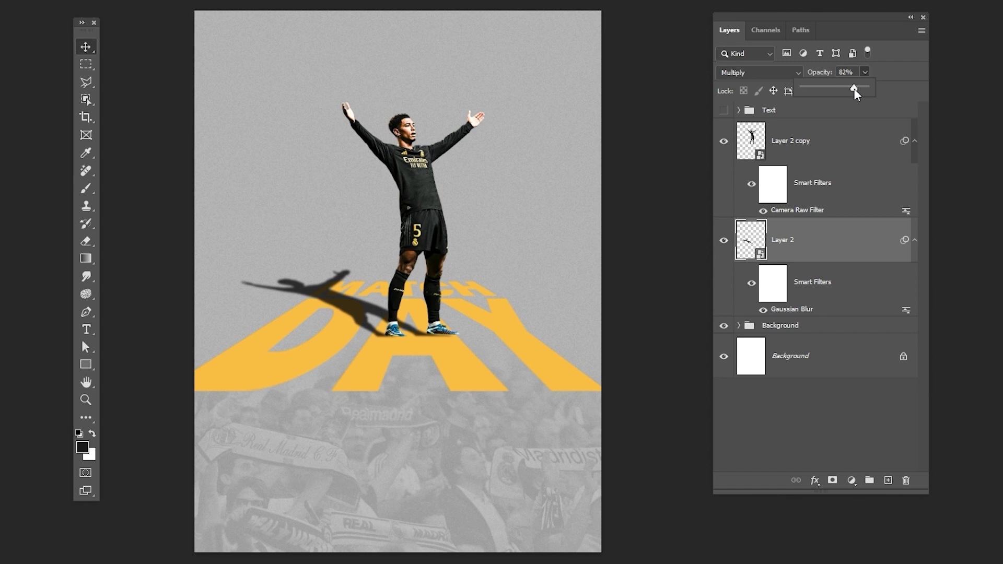
left_click(910, 83)
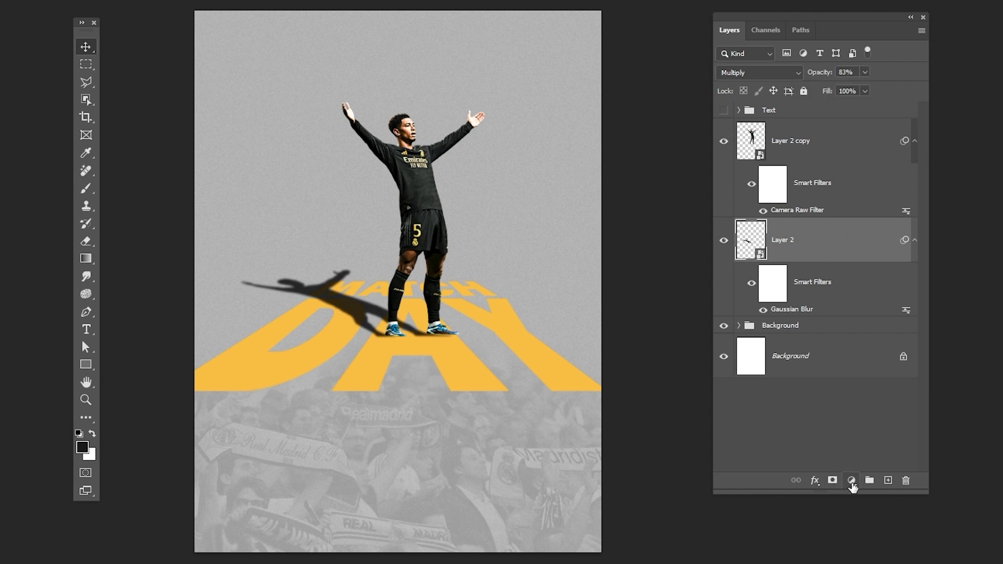
Add a layer mask to the shadow and brush out part of it near the boots.
left_click(831, 480)
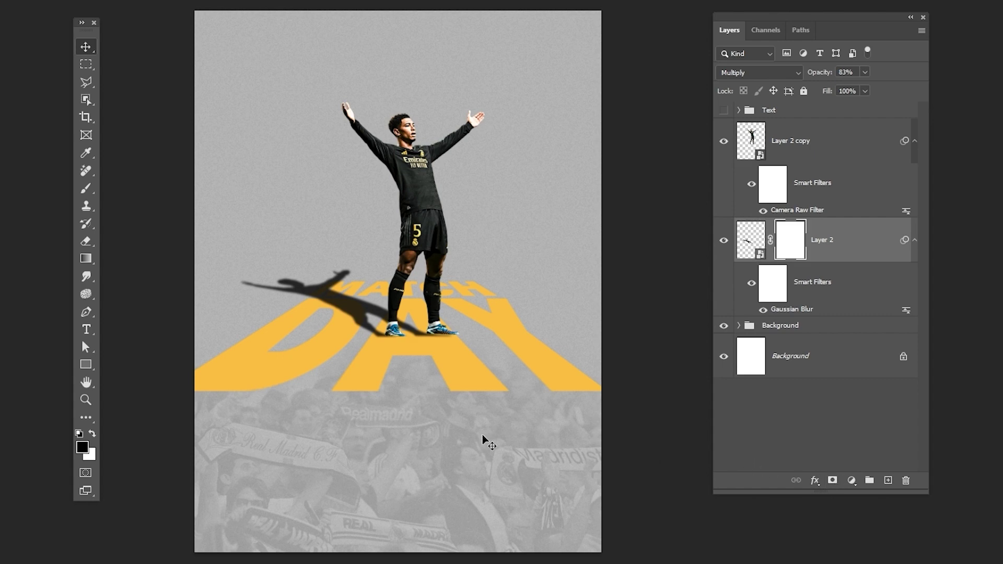
key("z")
left_click_drag(415, 360, 483, 368)
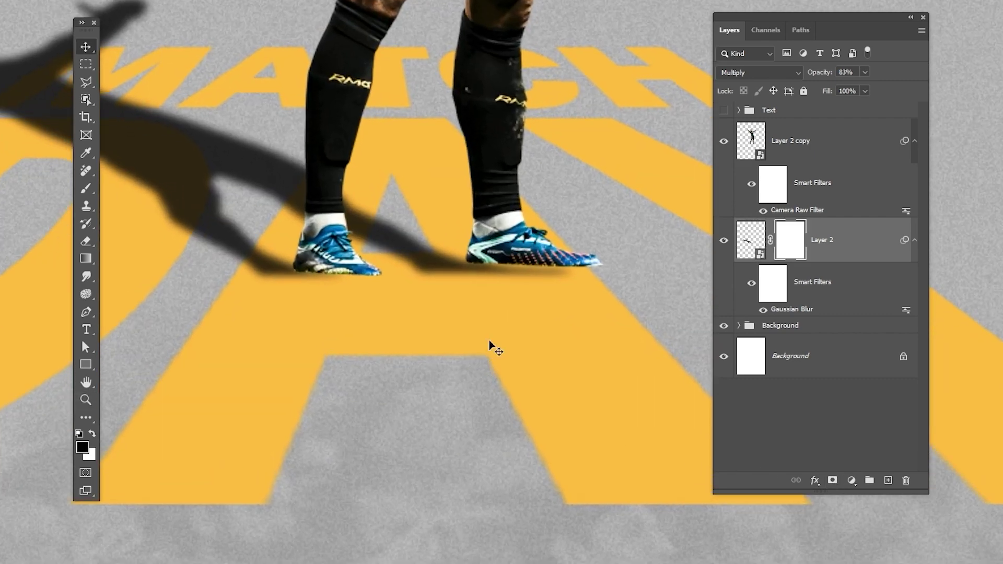
key("b")
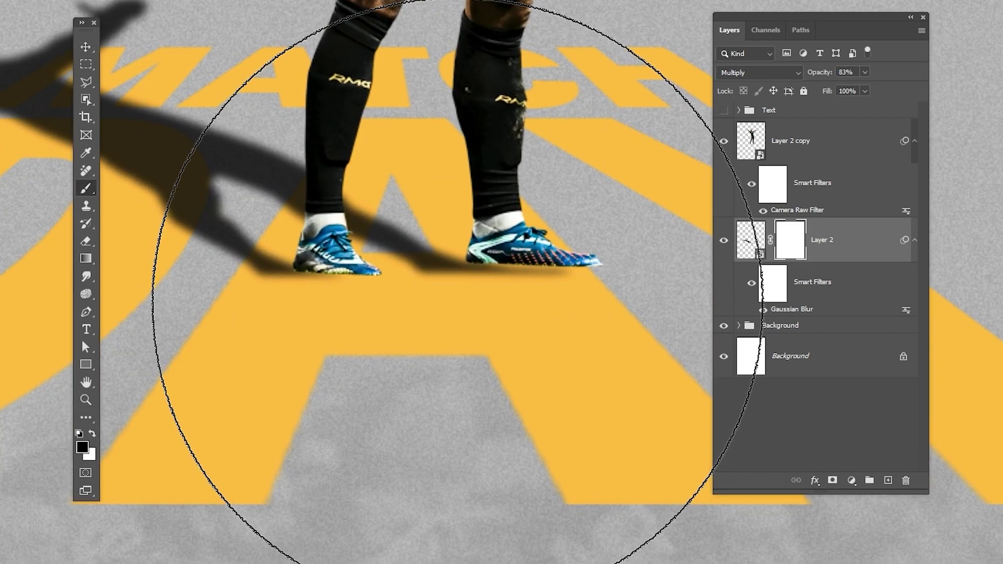
key("bracketleft")
key("bracketleft")
key("bracketleft")
key("bracketleft")
key("bracketleft")
key("bracketleft")
key("bracketleft")
key("bracketleft")
key("bracketleft")
key("bracketleft")
key("bracketleft")
key("bracketleft")
key("bracketleft")
key("bracketleft")
key("bracketleft")
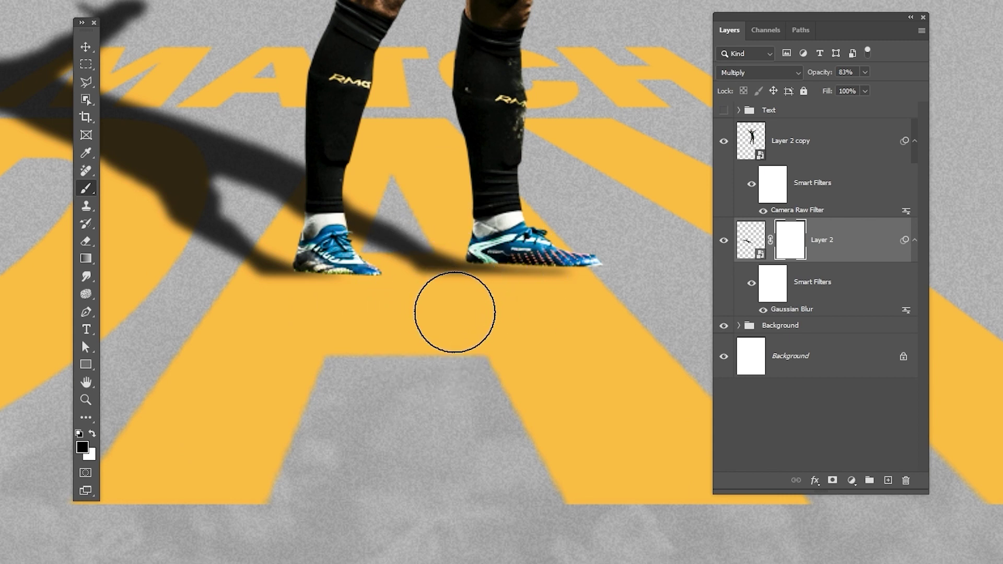
mouse_move(244, 335)
left_mouse_down()
mouse_move(340, 314)
mouse_move(425, 340)
left_mouse_up()
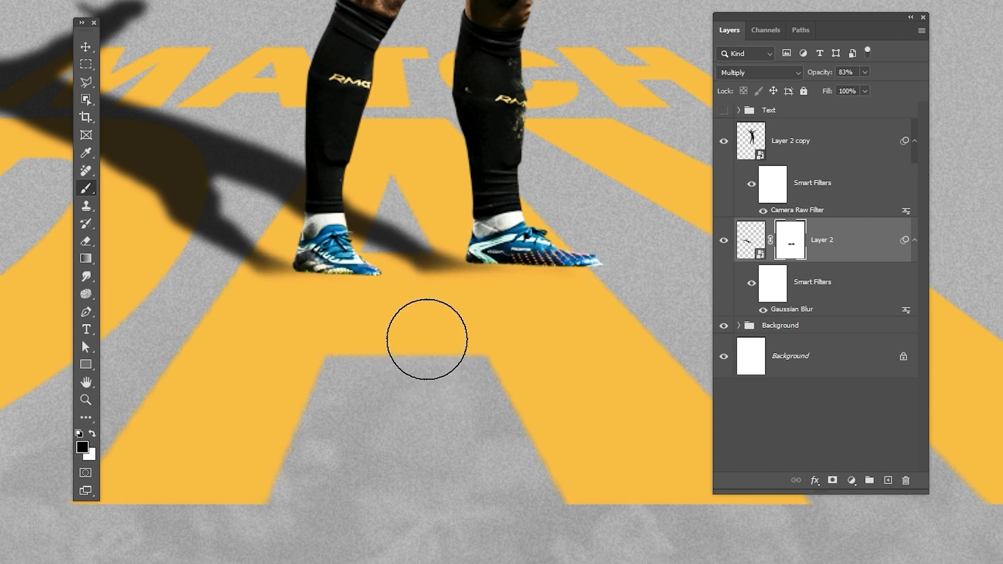
Skew the shadow about -0.9° to line up with the boots, then reselect its mask.
key("ctrl+t")
mouse_move(578, 285)
left_mouse_down()
mouse_move(598, 284)
mouse_move(605, 271)
mouse_move(645, 283)
left_mouse_up()
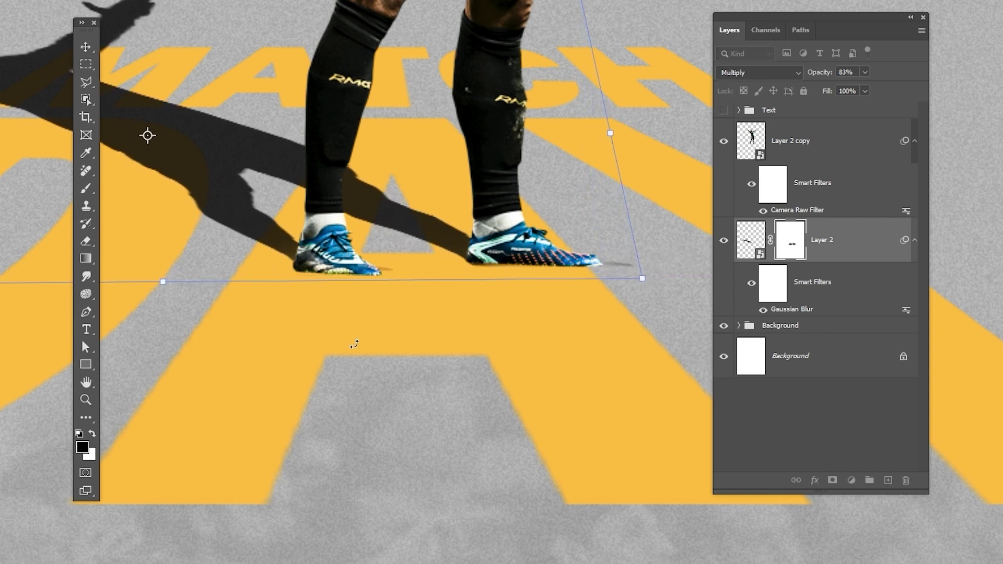
key("Return")
key("b")
left_click(738, 325)
left_click(790, 239)
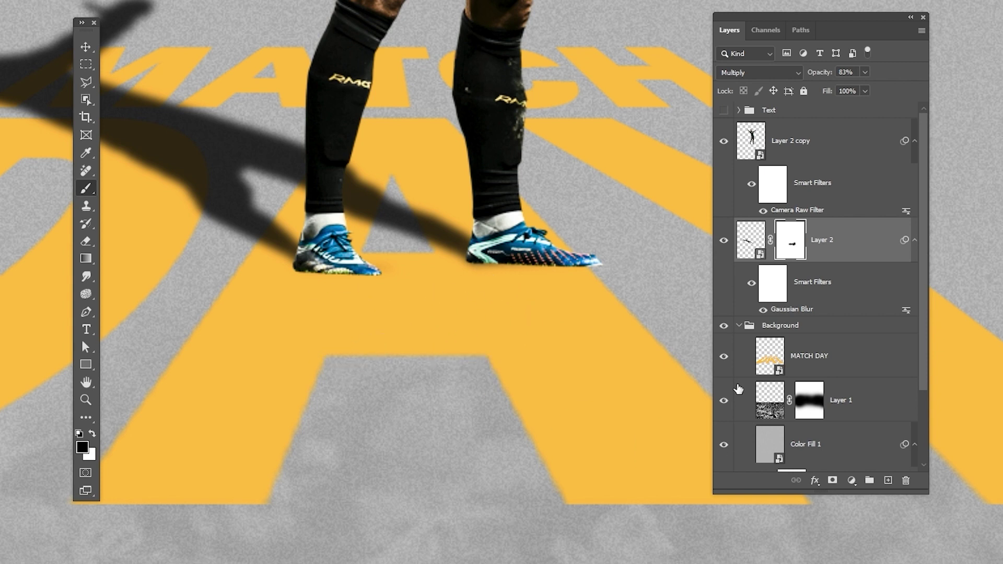
key("v")
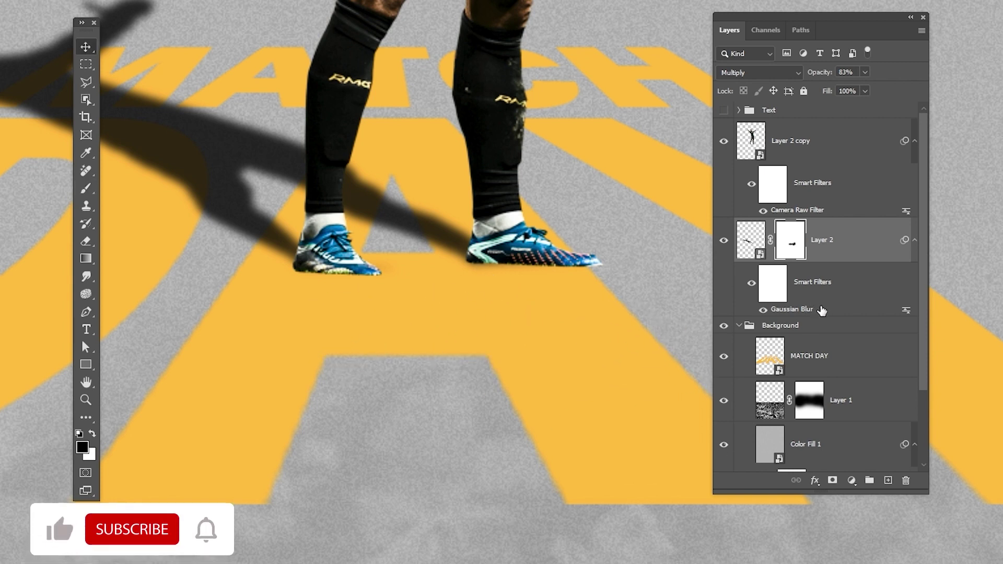
Create a new layer in the Background group and paint dark contact shadows under both boots.
left_click(819, 325)
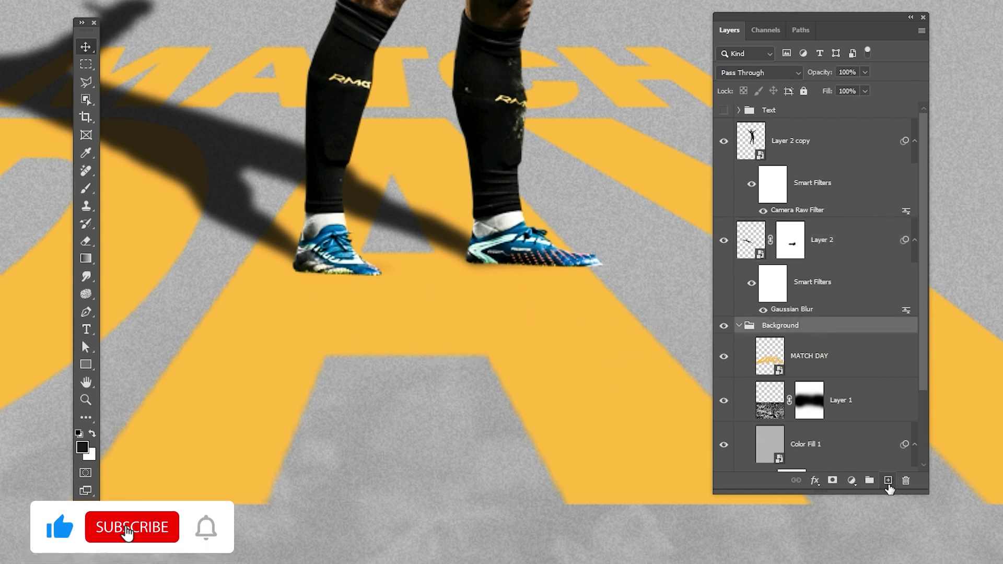
left_click(888, 480)
scroll(538, 269, "up", 1)
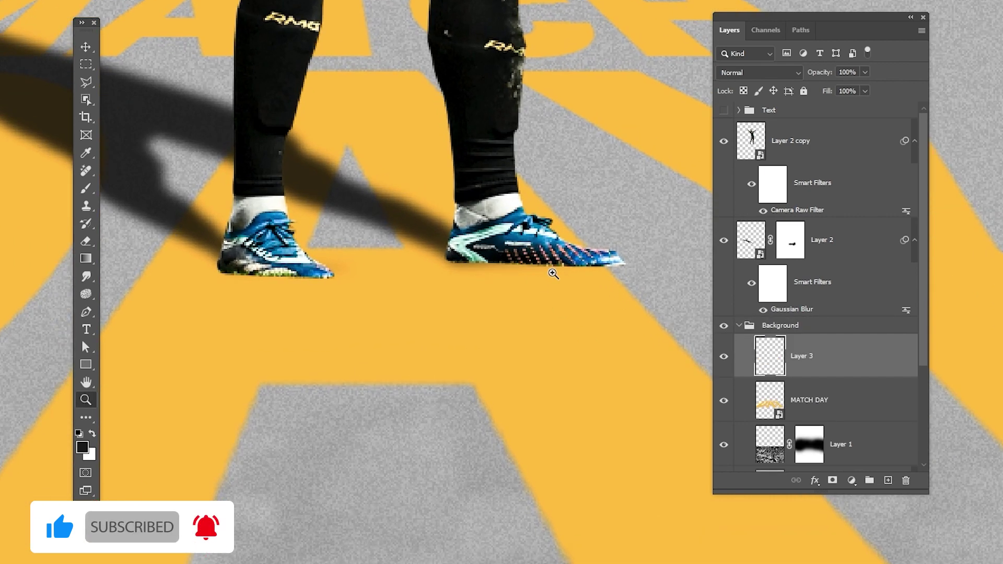
key("b")
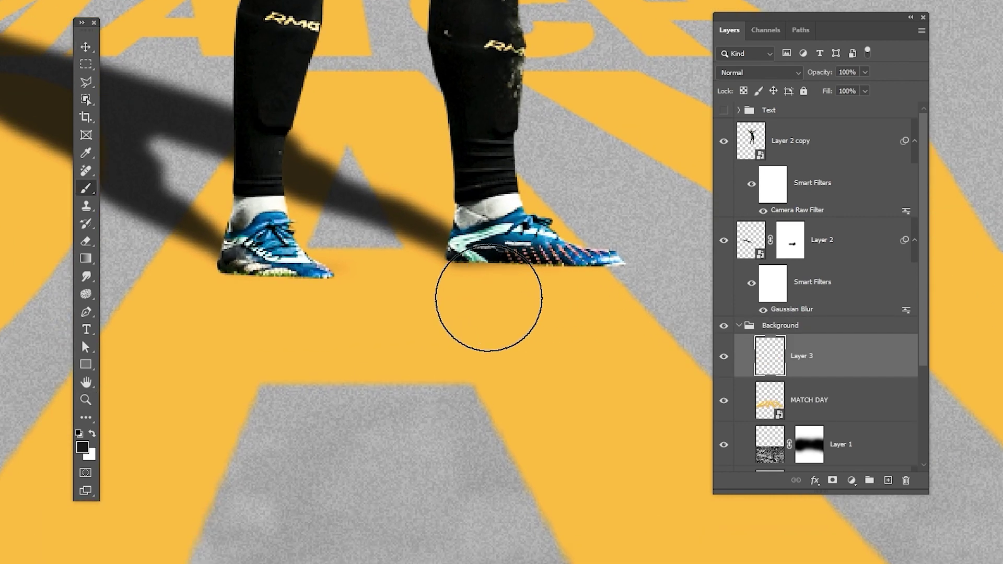
key("bracketleft")
key("bracketleft")
key("bracketleft")
key("bracketleft")
key("bracketleft")
key("bracketleft")
key("bracketleft")
key("bracketleft")
key("bracketleft")
key("bracketleft")
key("bracketleft")
key("bracketleft")
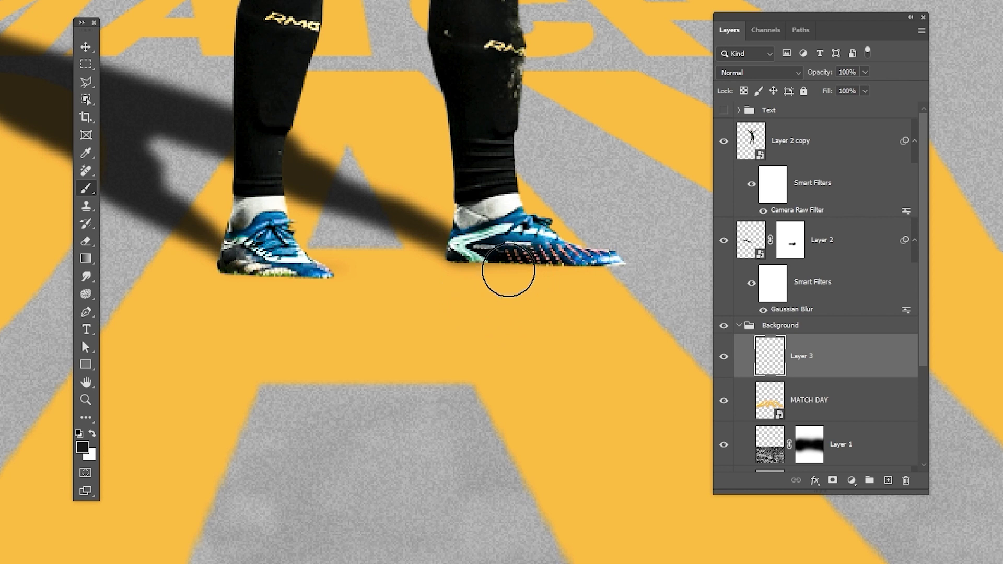
left_click_drag(464, 263, 622, 264)
scroll(437, 282, "left", 1)
left_click_drag(262, 266, 368, 275)
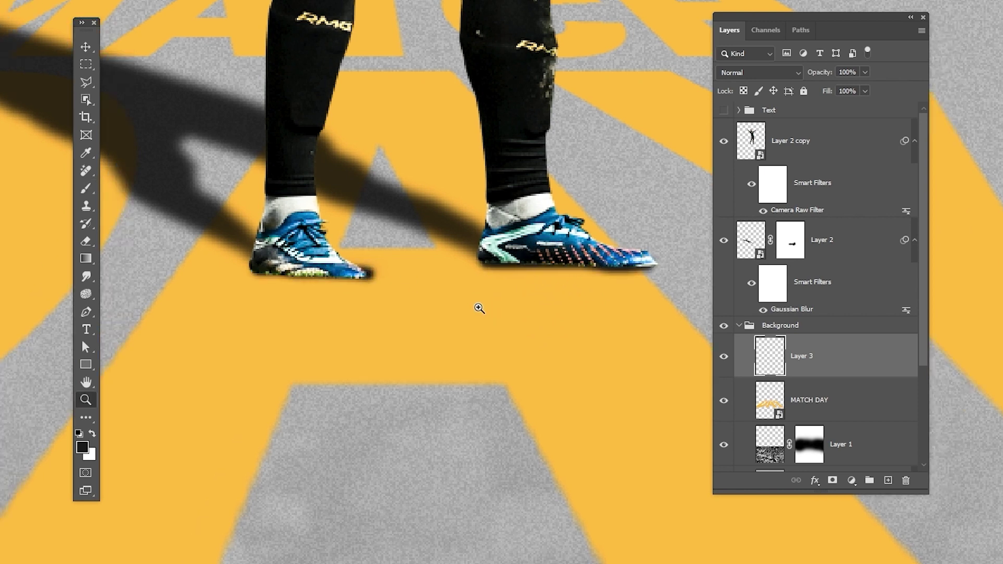
key("e")
scroll(441, 328, "down", 6)
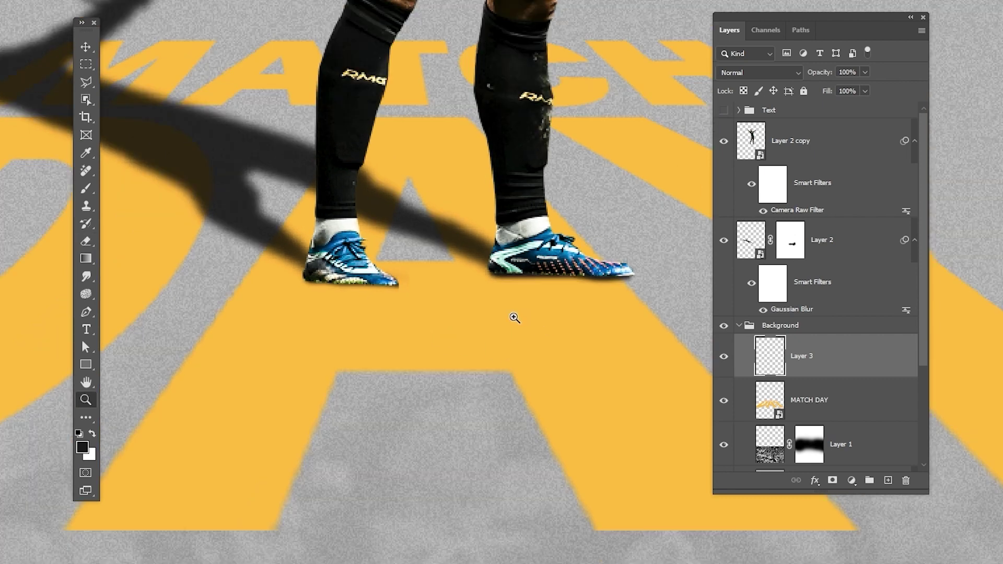
Draw a black-to-white gradient on Layer 2's mask, fading the shadow toward the player's feet.
key("v")
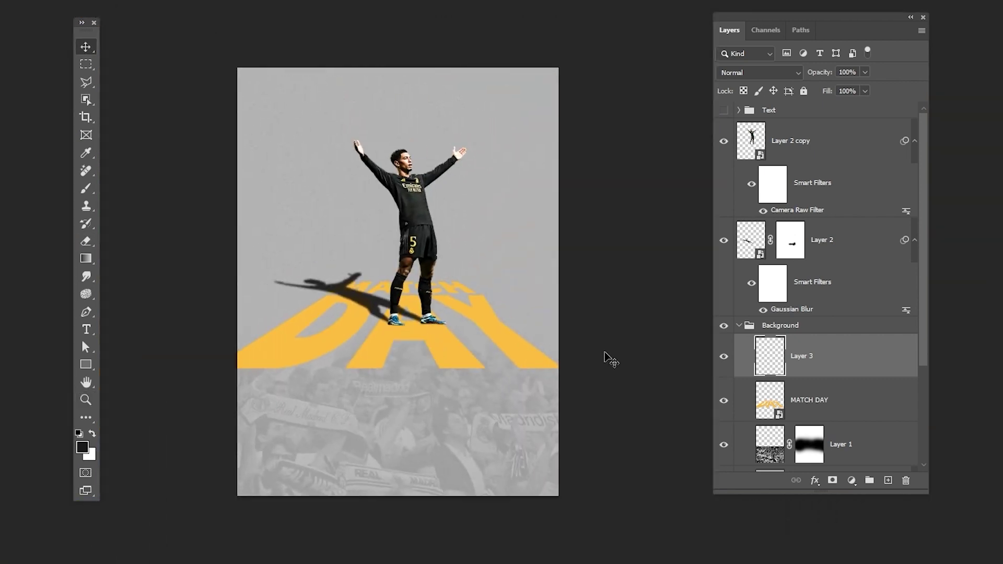
left_click(787, 251)
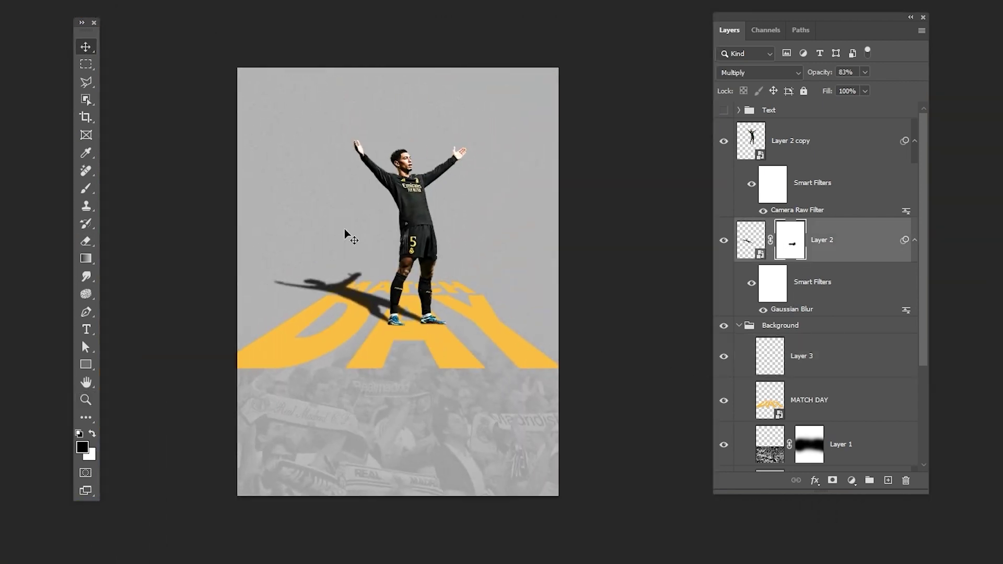
left_click(86, 259)
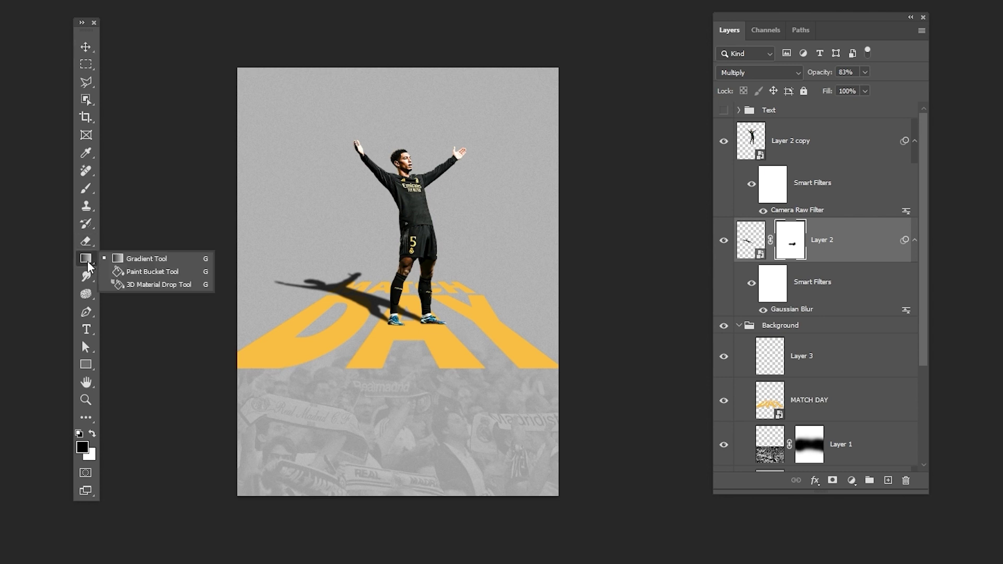
left_click(121, 260)
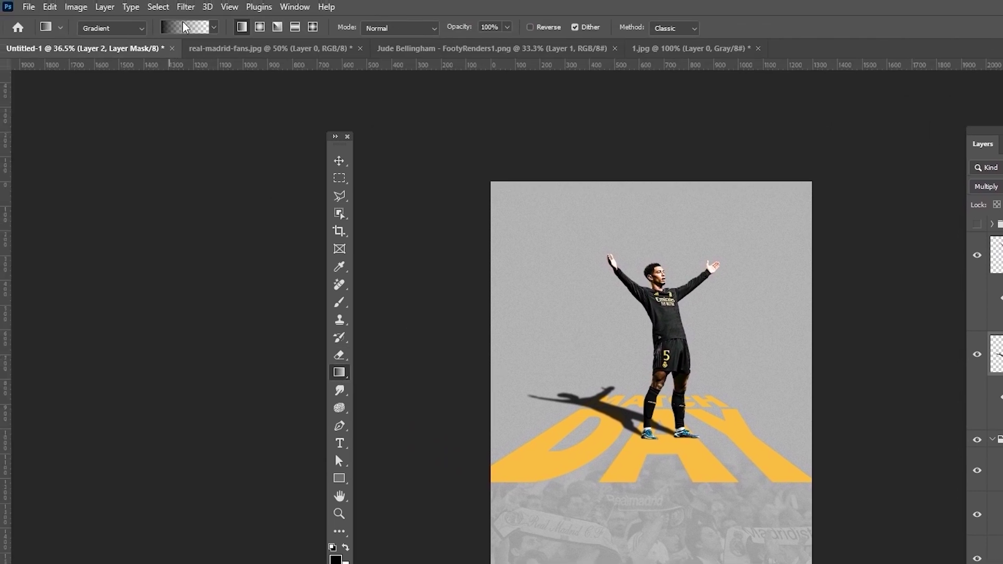
left_click(214, 27)
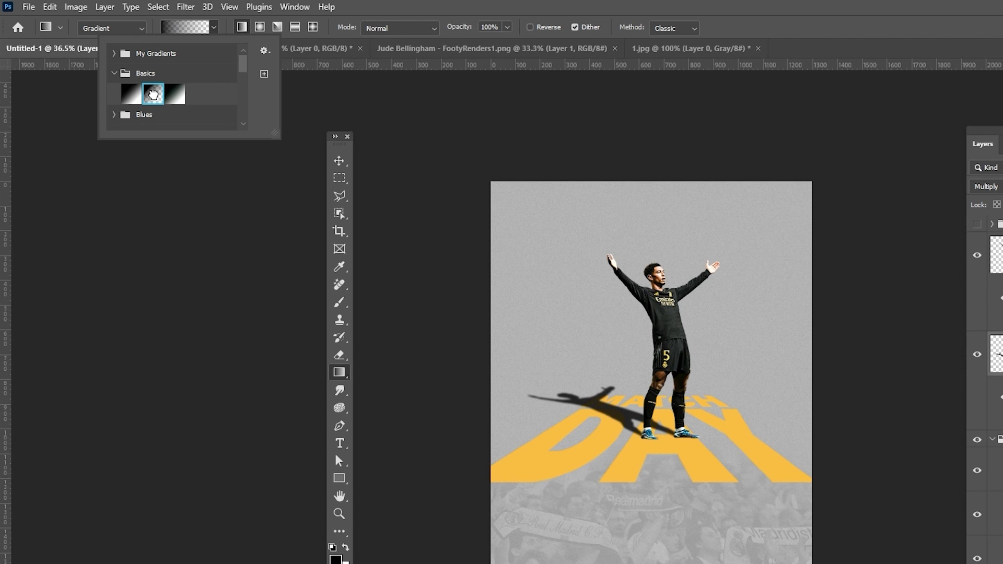
left_click(213, 27)
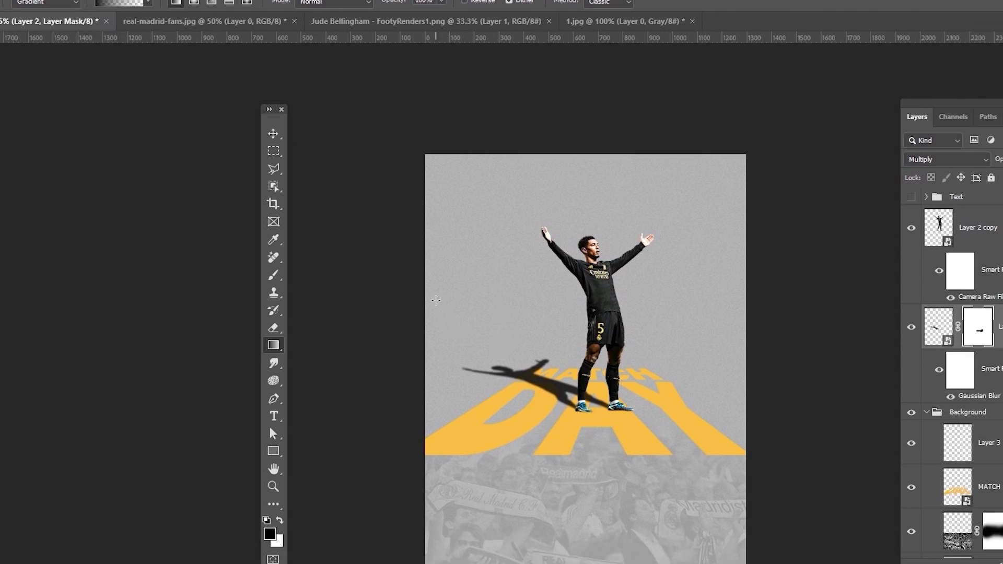
left_click_drag(497, 303, 519, 320)
left_click_drag(333, 243, 450, 334)
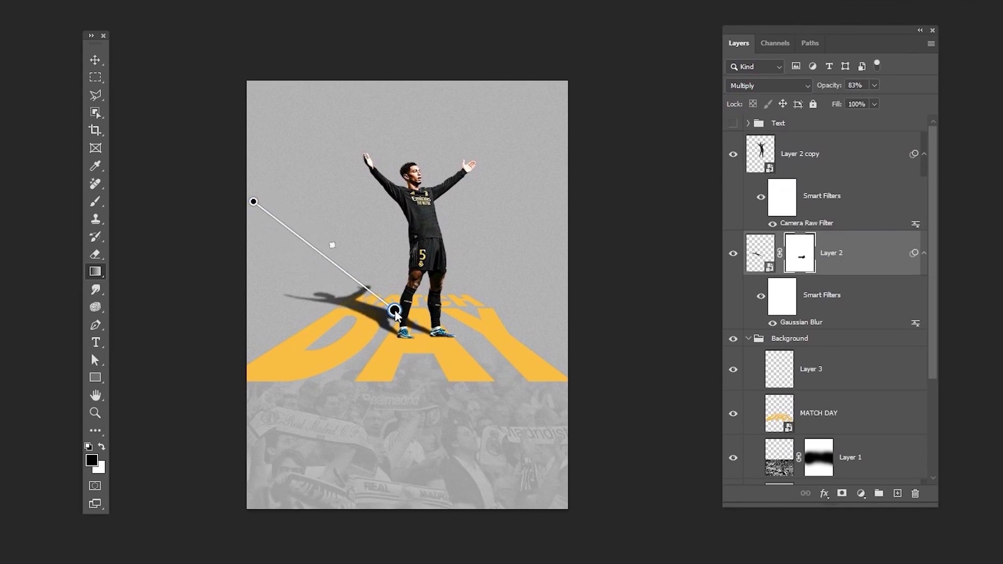
mouse_move(395, 312)
left_mouse_down()
mouse_move(419, 322)
mouse_move(346, 273)
mouse_move(410, 314)
left_mouse_up()
Group Layer 2 copy and Layer 2 into a group named Player, collapsing Background.
key("v")
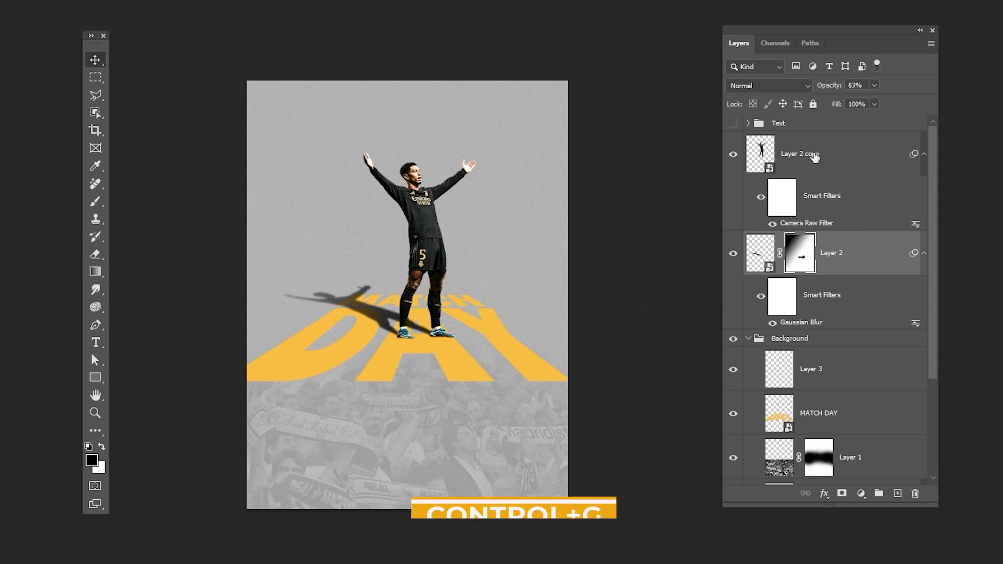
left_click(814, 157)
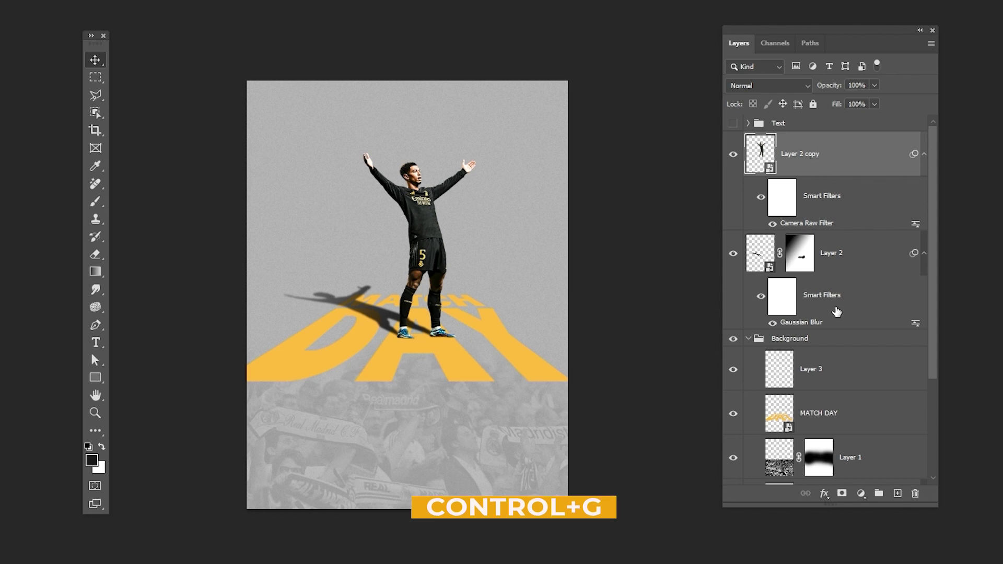
left_click(837, 312, "shift")
scroll(844, 294, "down", 1)
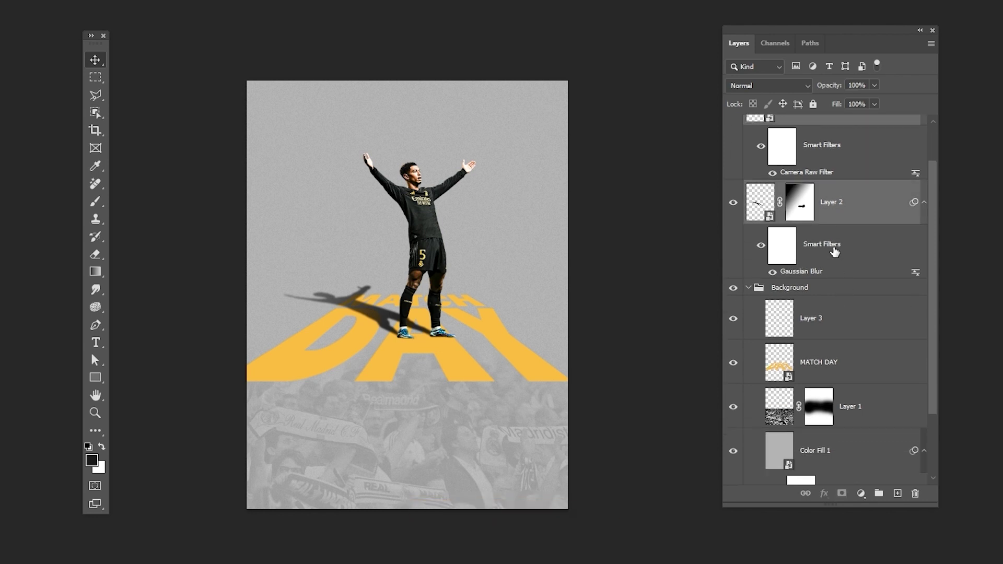
key("ctrl+g")
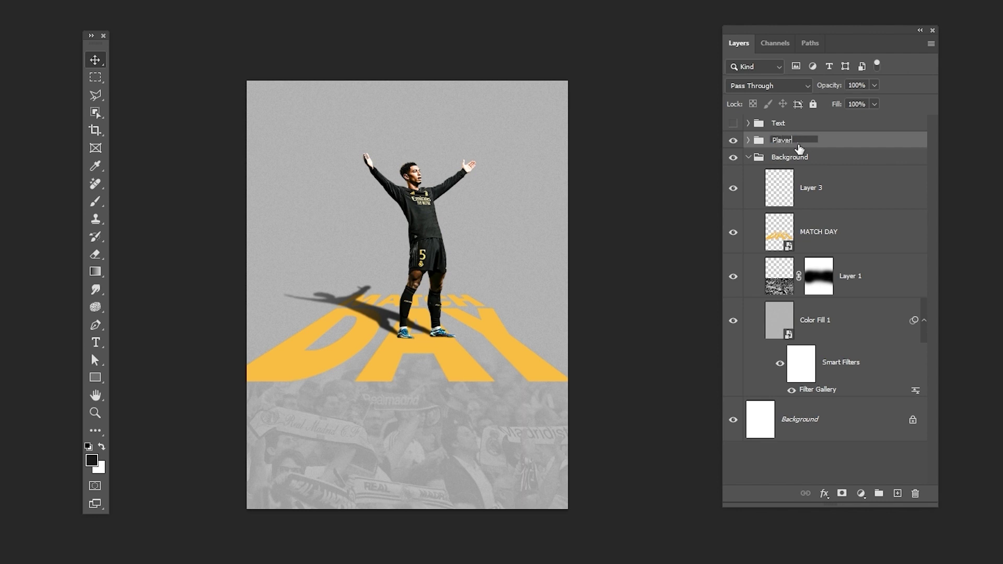
left_click(748, 158)
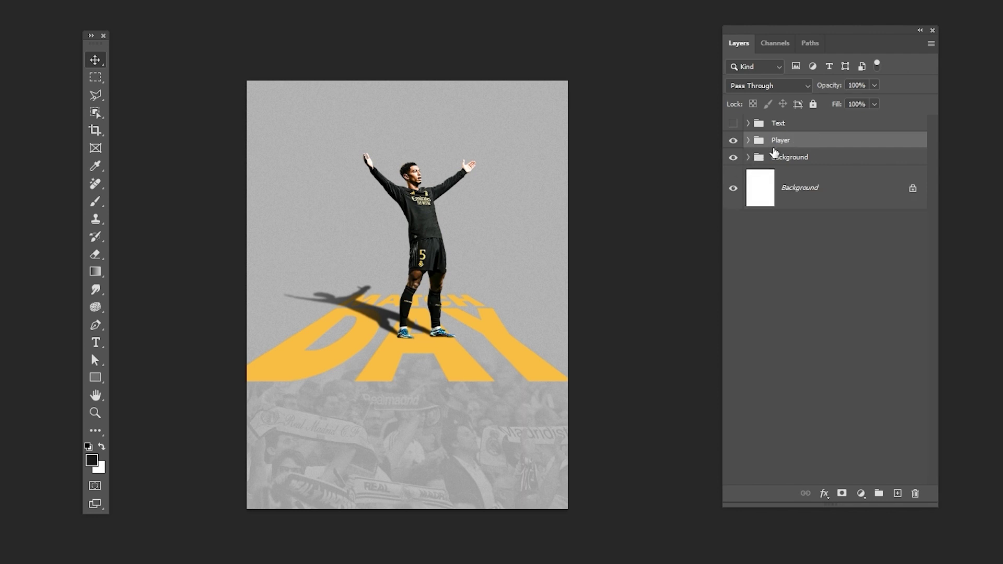
Show the Text group and add 1.jpg light rays, rotated about 52° and enlarged top-right.
left_click(734, 125)
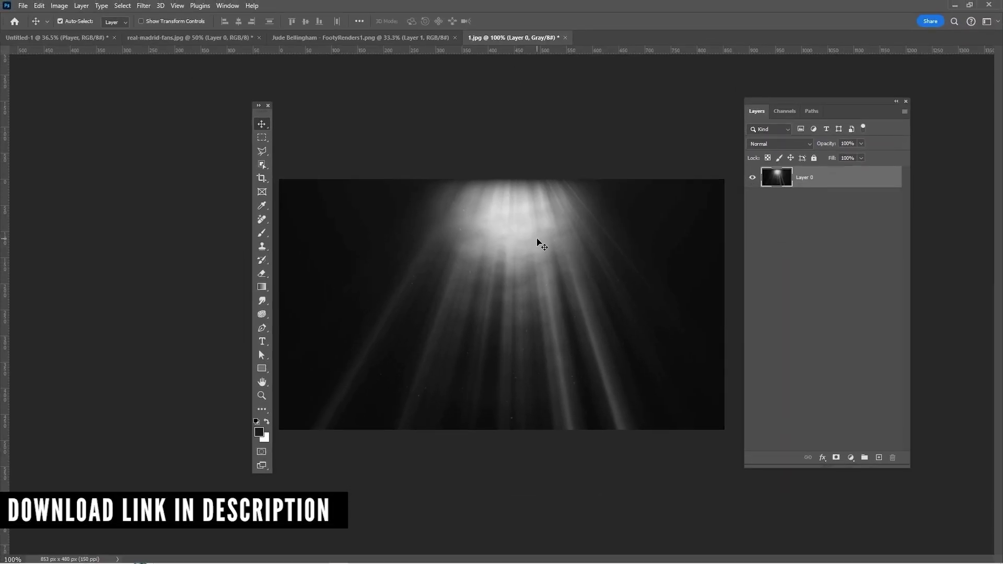
left_click_drag(541, 244, 563, 260)
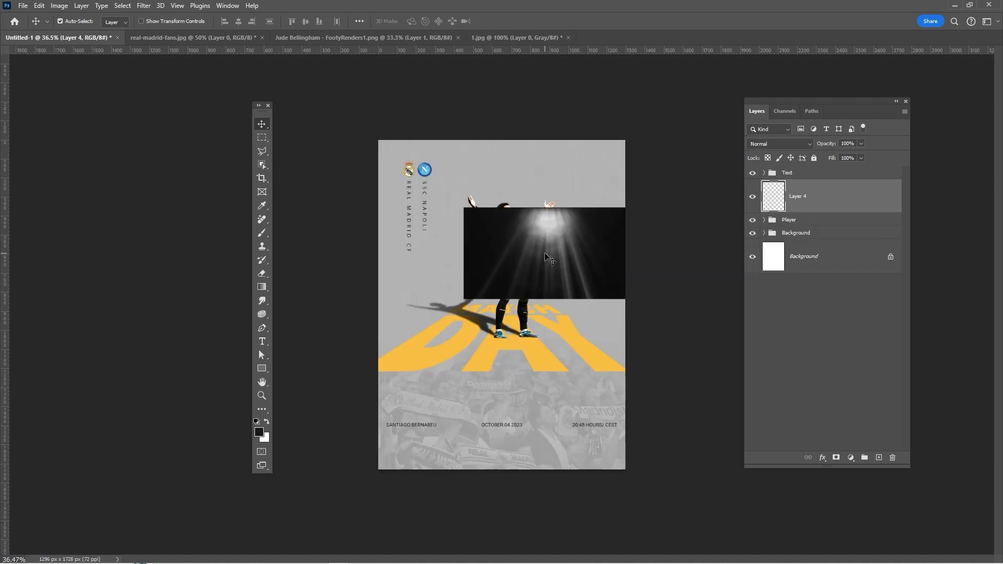
key("ctrl+t")
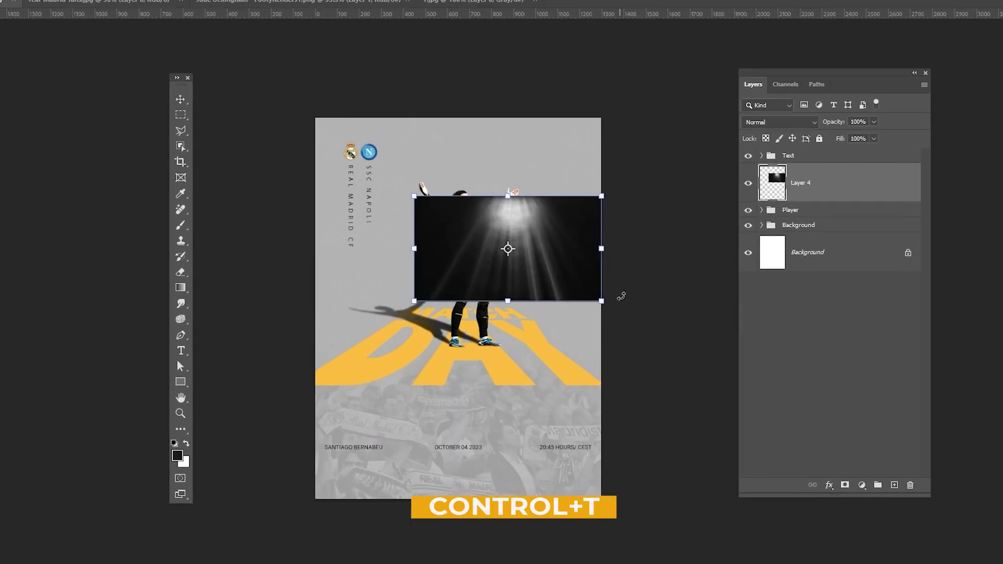
left_click_drag(634, 295, 565, 342)
left_click_drag(500, 361, 497, 363)
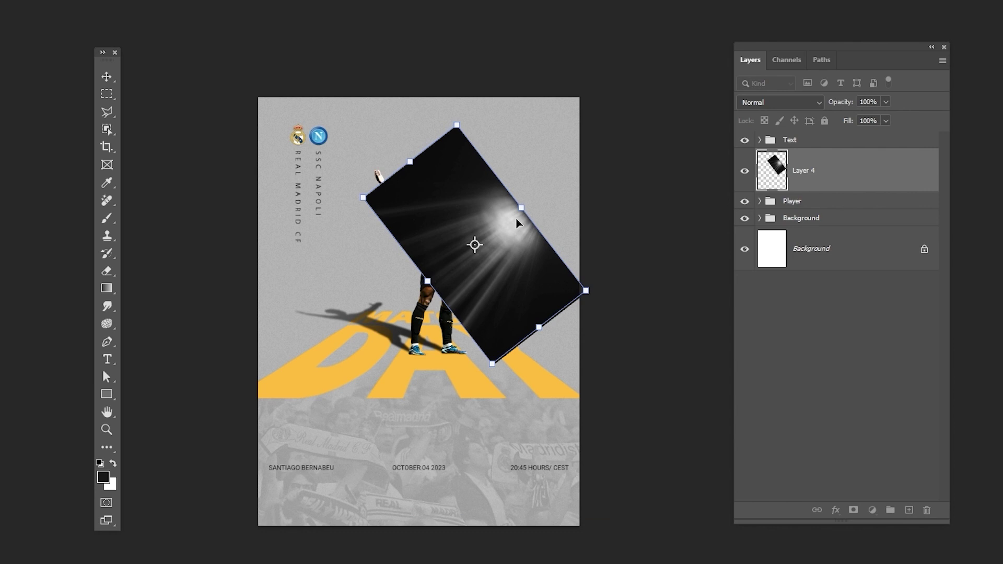
left_click_drag(528, 207, 563, 188)
key("Return")
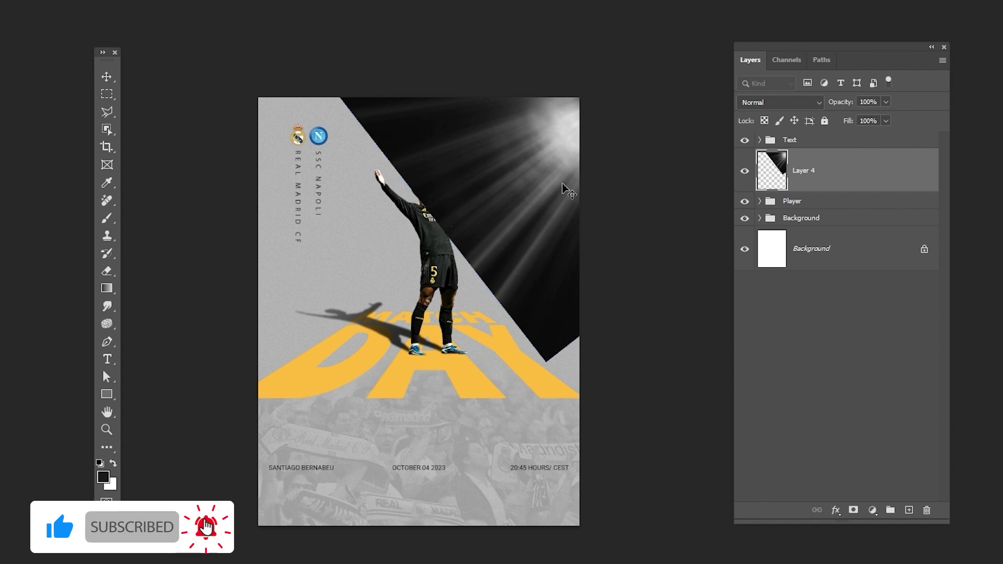
Set Layer 4's light rays to Screen blend mode and brighten their highlights with Levels.
left_click(812, 106)
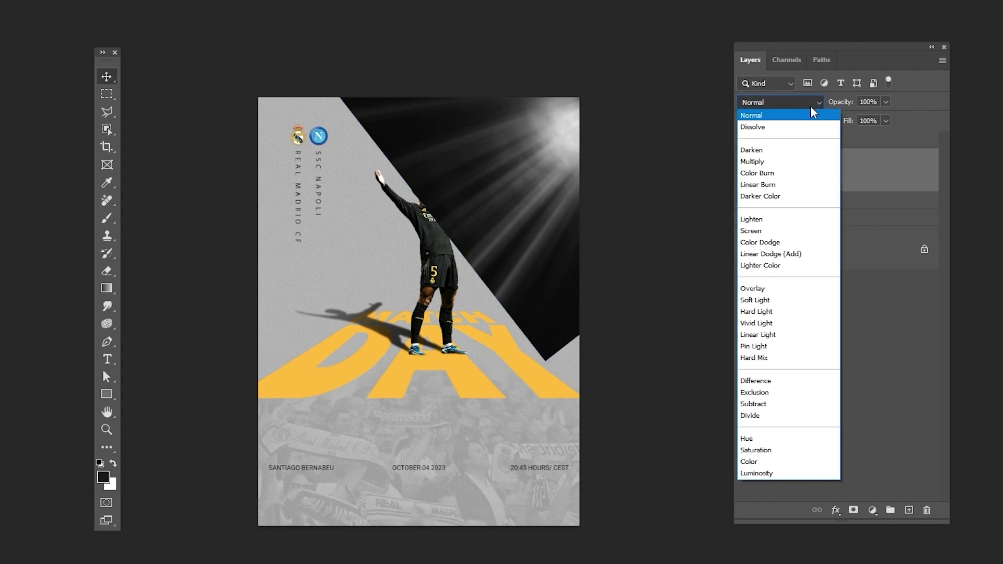
left_click(763, 231)
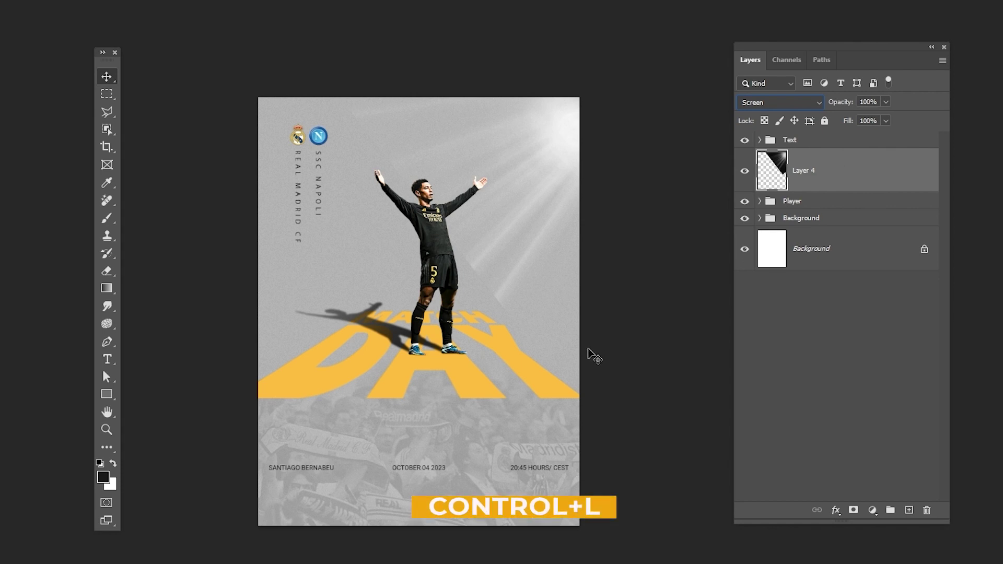
key("ctrl+l")
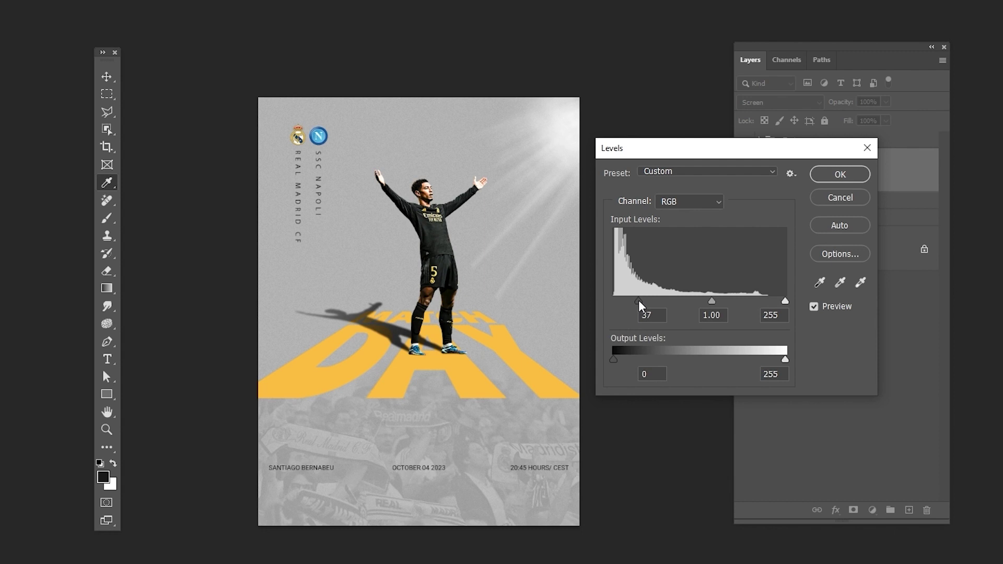
left_click_drag(785, 303, 763, 302)
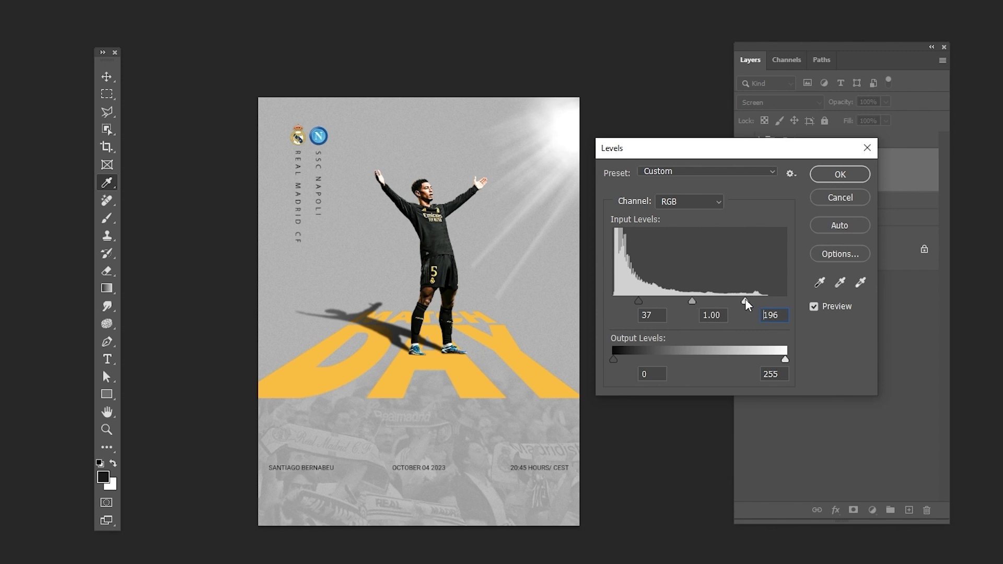
left_click(824, 179)
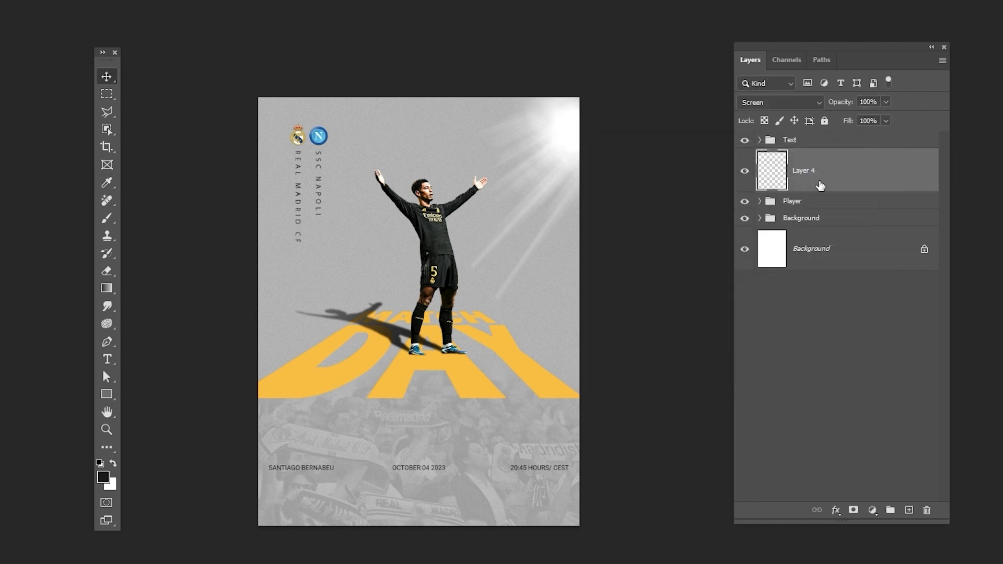
Lower the light rays' opacity to 40% and move them into the top-right corner.
left_click(885, 102)
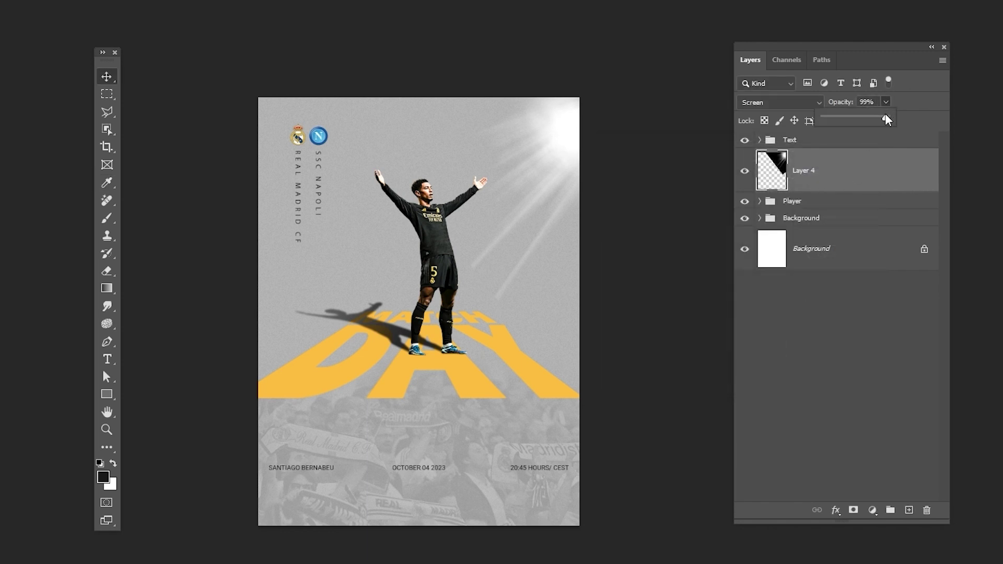
left_click_drag(855, 120, 846, 120)
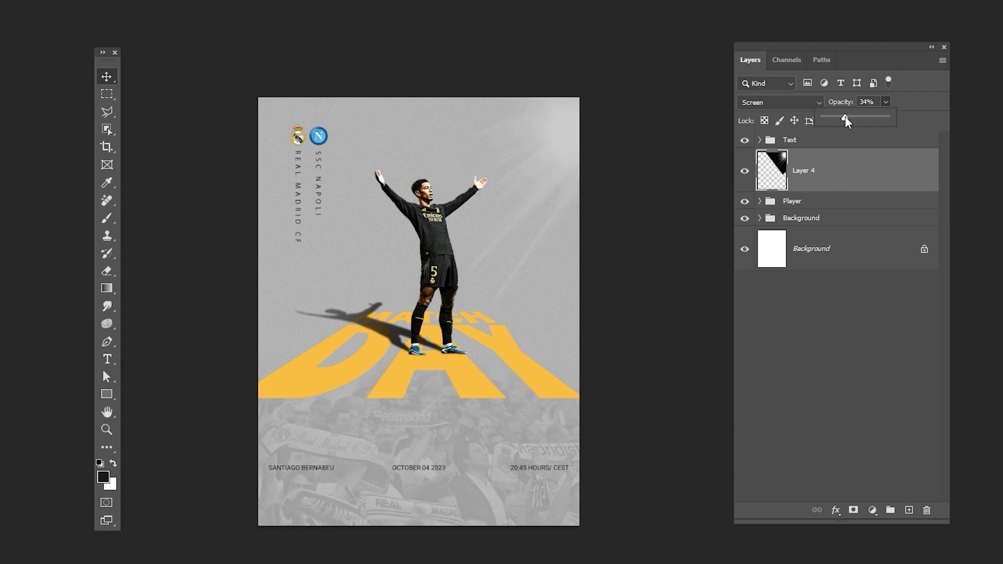
left_click(773, 165)
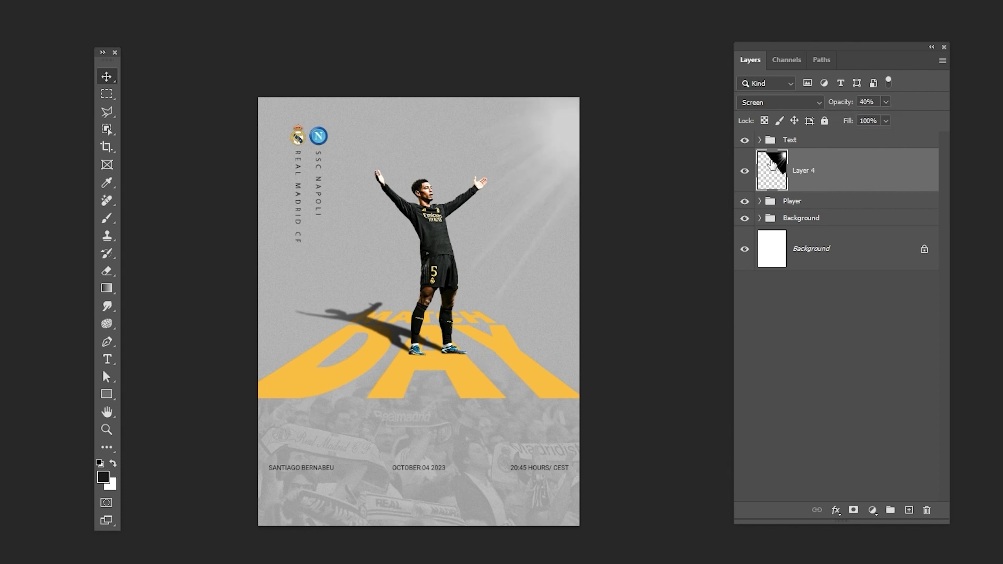
left_click_drag(566, 140, 600, 152)
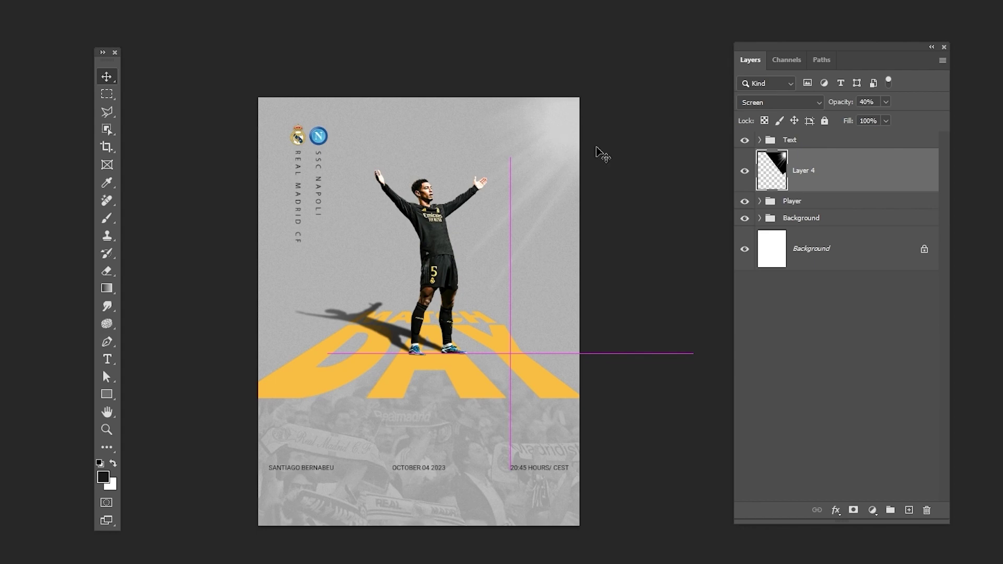